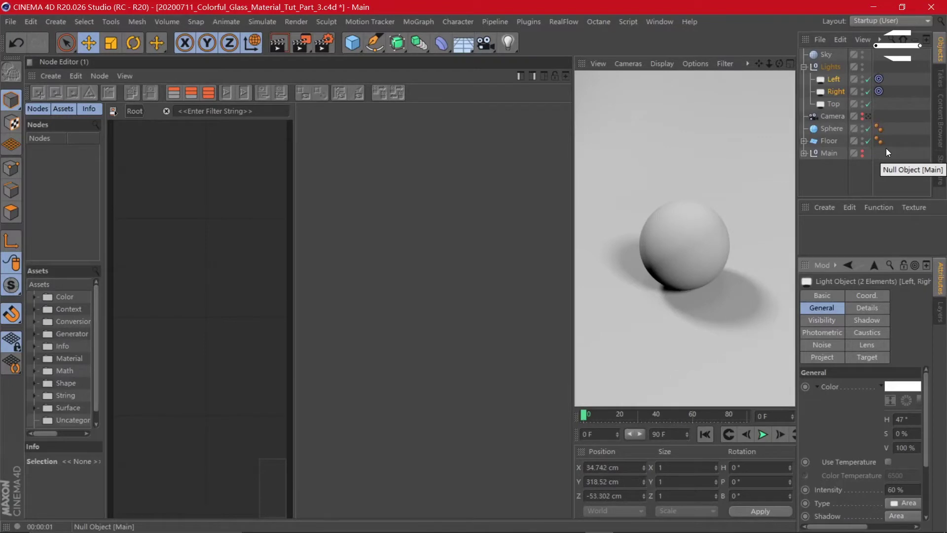
Collapse the Lights group in the object hierarchy and clear the object selection
left_click(804, 66)
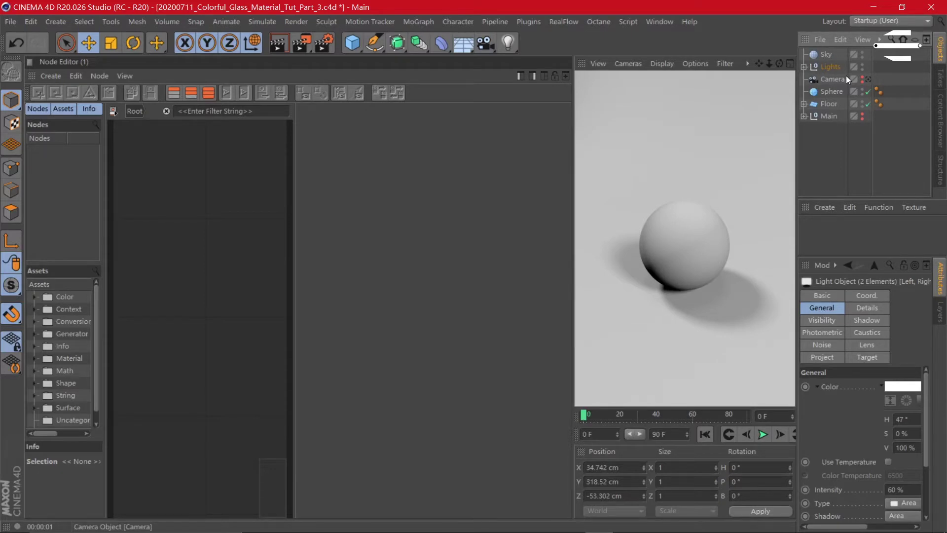
left_click(827, 105)
left_click(828, 158)
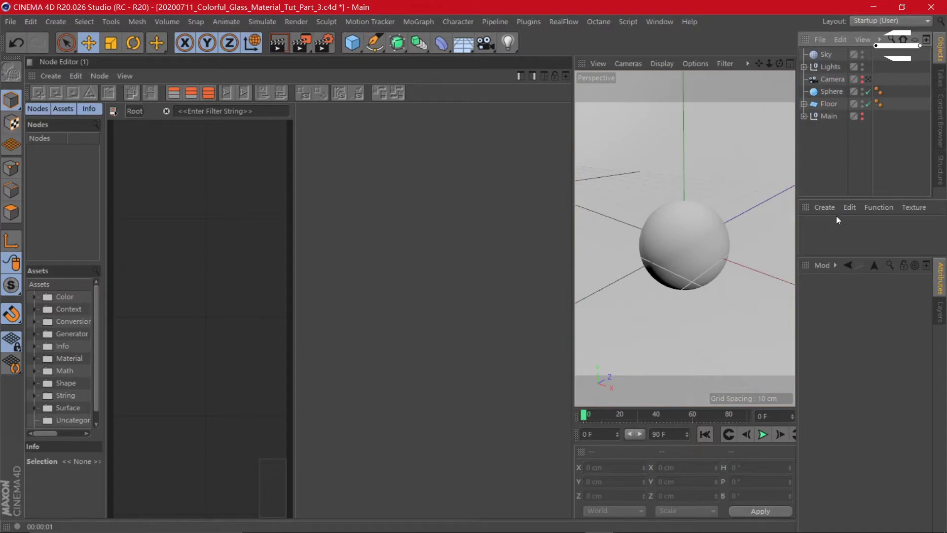
Create a new Uber material and assign it to the Sphere
left_click(824, 207)
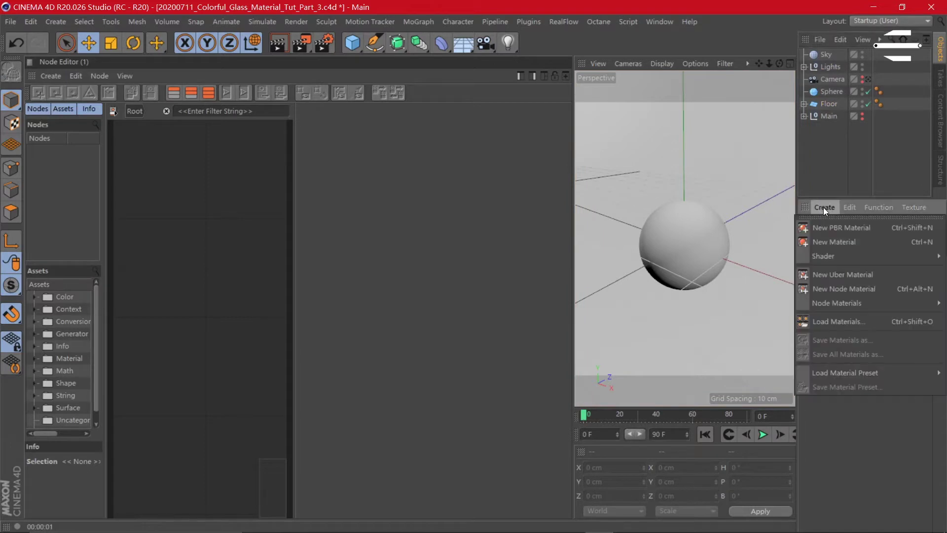
left_click(841, 274)
left_click_drag(837, 247, 910, 140)
left_click_drag(833, 89, 833, 93)
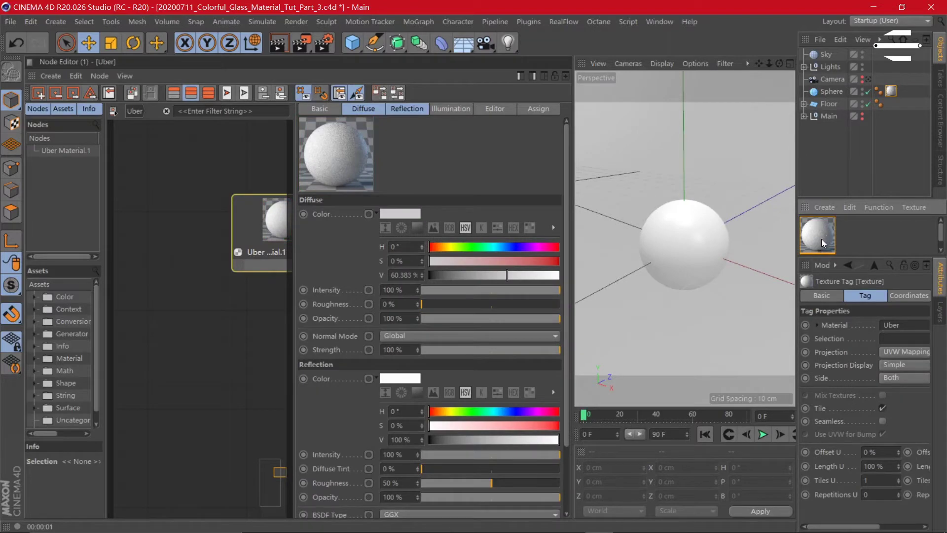
Turn the Uber material into glass by disabling Diffuse and enabling Transparency with the Glass preset
double_click(823, 242)
left_click_drag(237, 82, 209, 73)
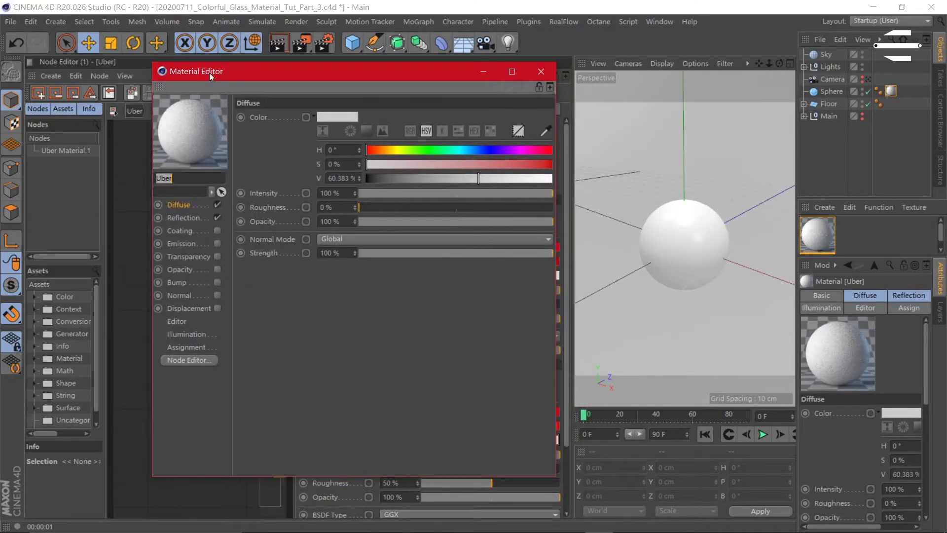
left_click(219, 205)
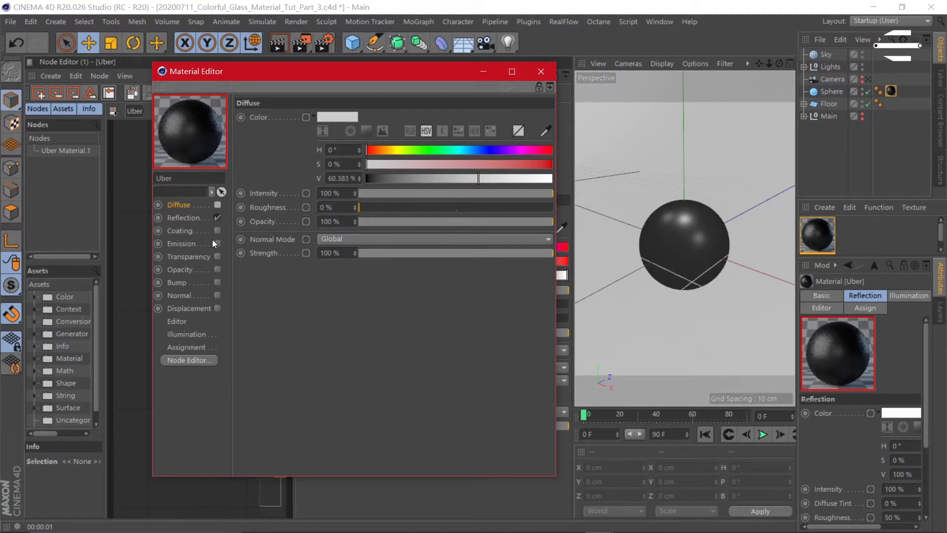
left_click(217, 257)
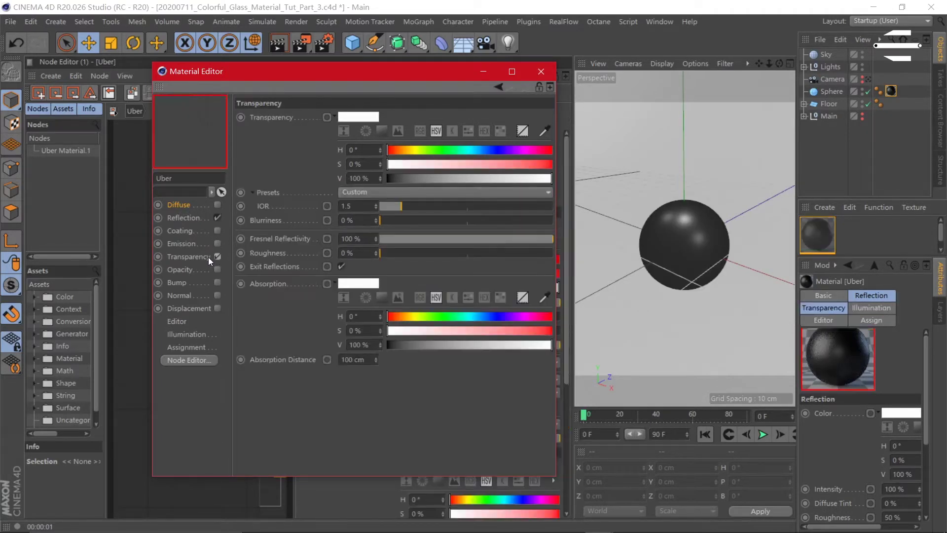
left_click(355, 190)
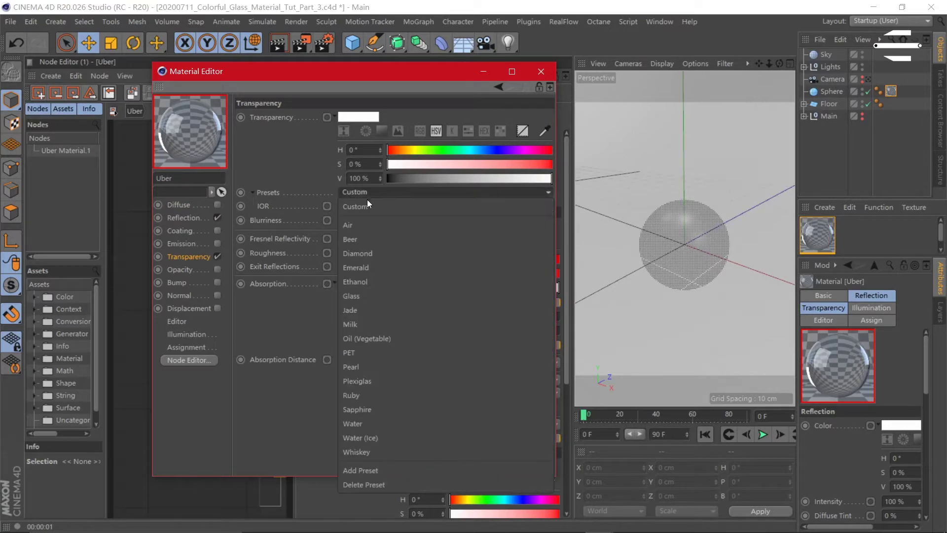
left_click(351, 299)
left_click(541, 71)
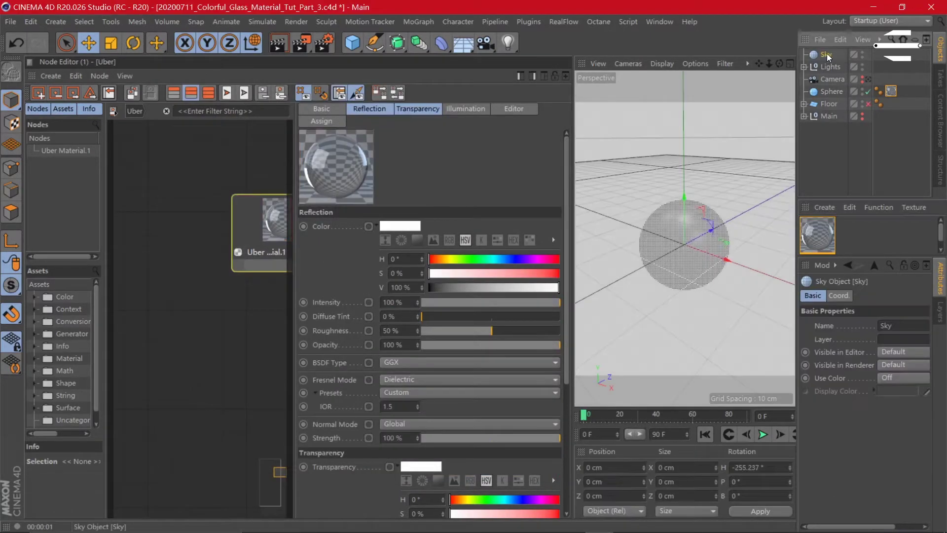
left_click(939, 120)
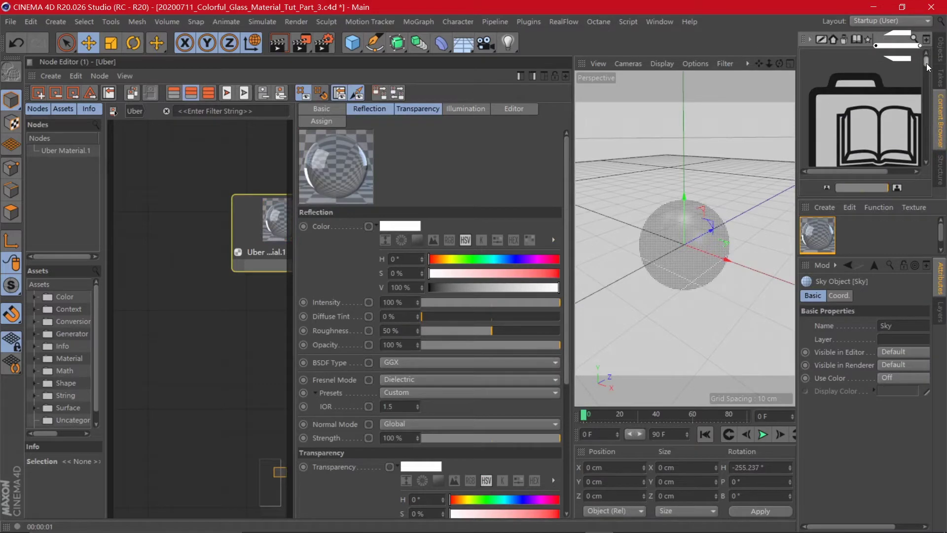
left_click(928, 39)
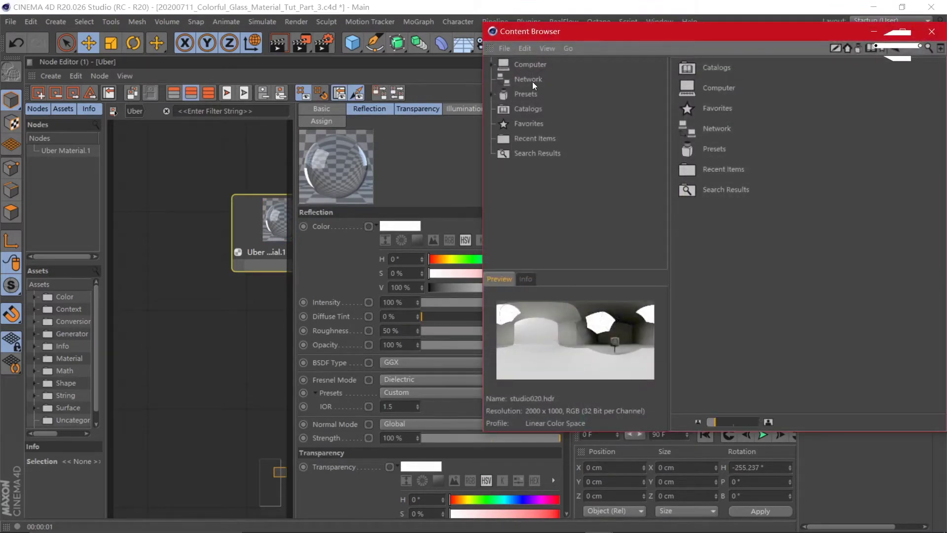
left_click(530, 65)
double_click(720, 89)
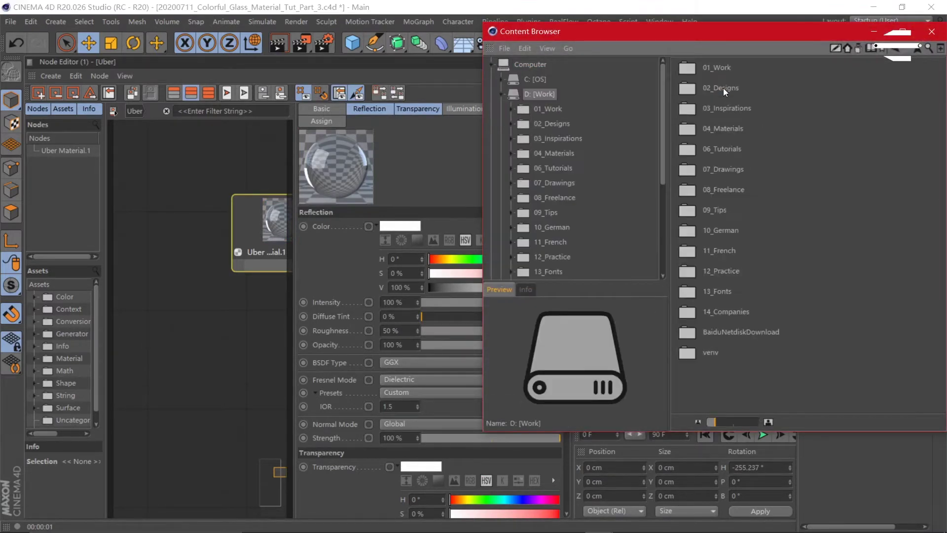
left_click_drag(776, 36, 490, 64)
left_click(647, 59)
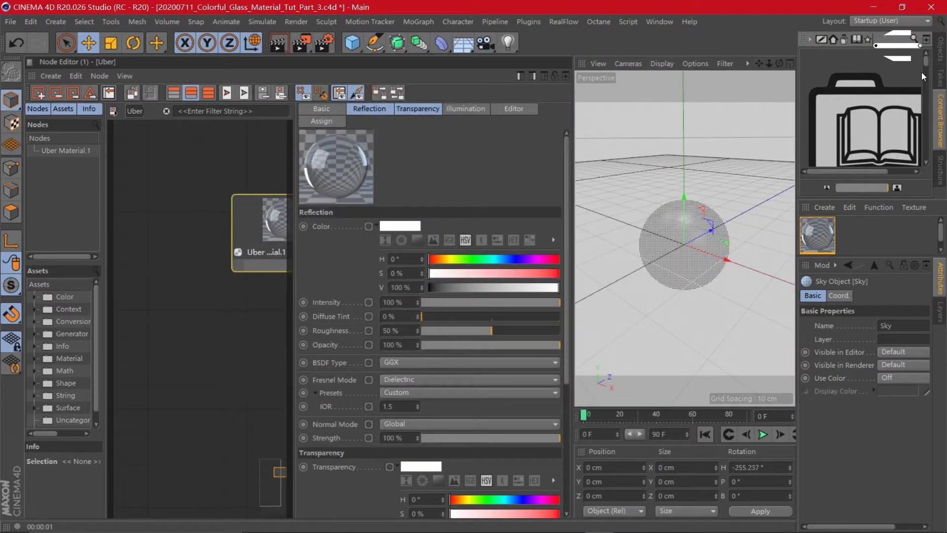
left_click(941, 48)
Apply a new standard material to the Sky, with its Color channel disabled and Luminance enabled
double_click(874, 233)
left_click_drag(818, 236, 831, 55)
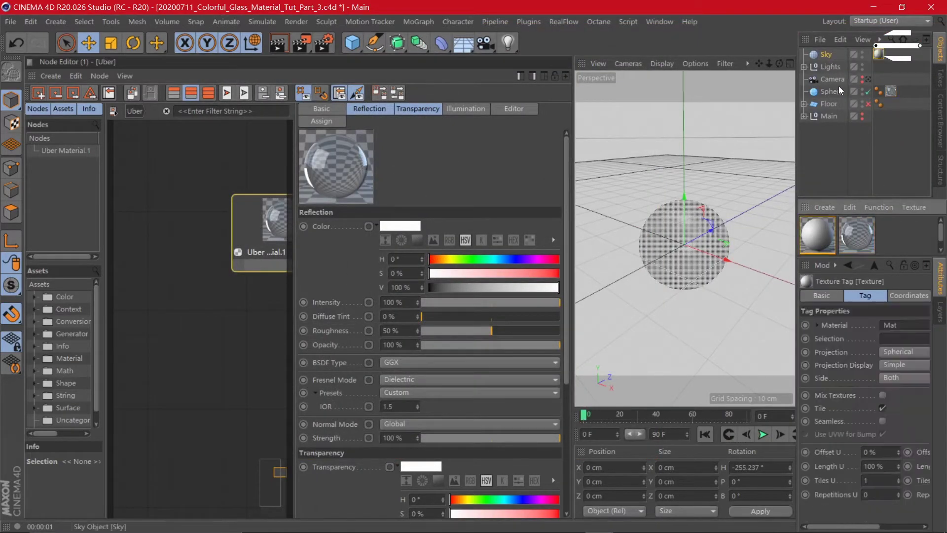
double_click(817, 234)
left_click(219, 268)
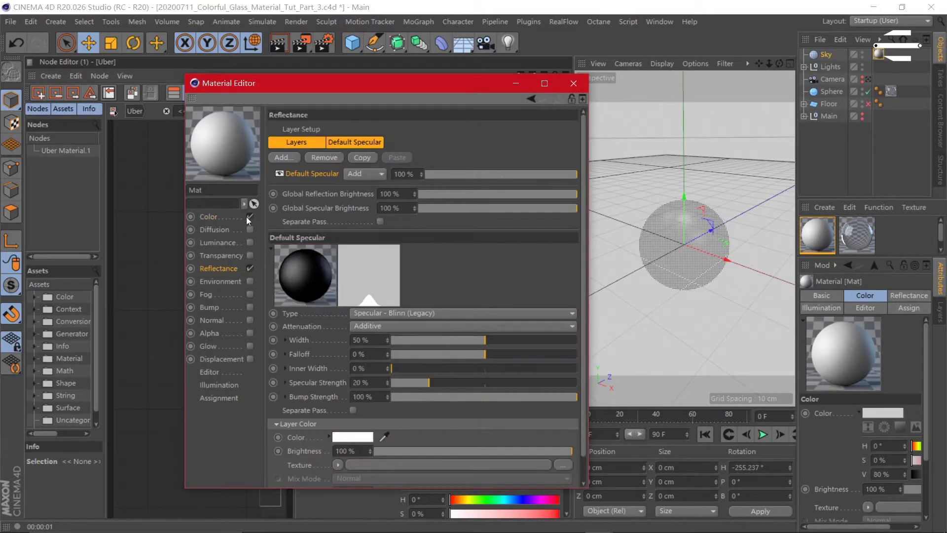
left_click(250, 216)
left_click(236, 255)
left_click(242, 242)
left_click(250, 243)
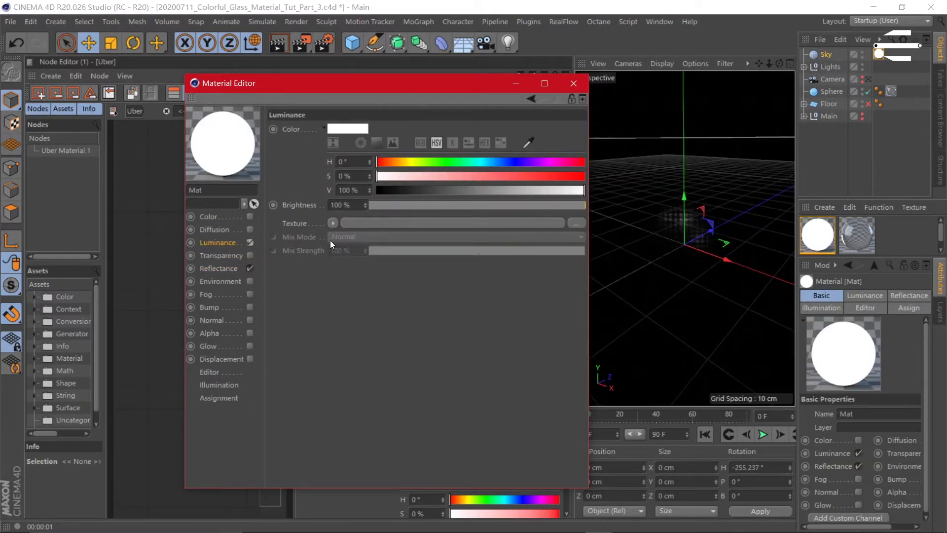
Load the studio020 HDR image from the 32hdri folder as the Sky material's Luminance texture, without copying it to the project location
left_click(333, 223)
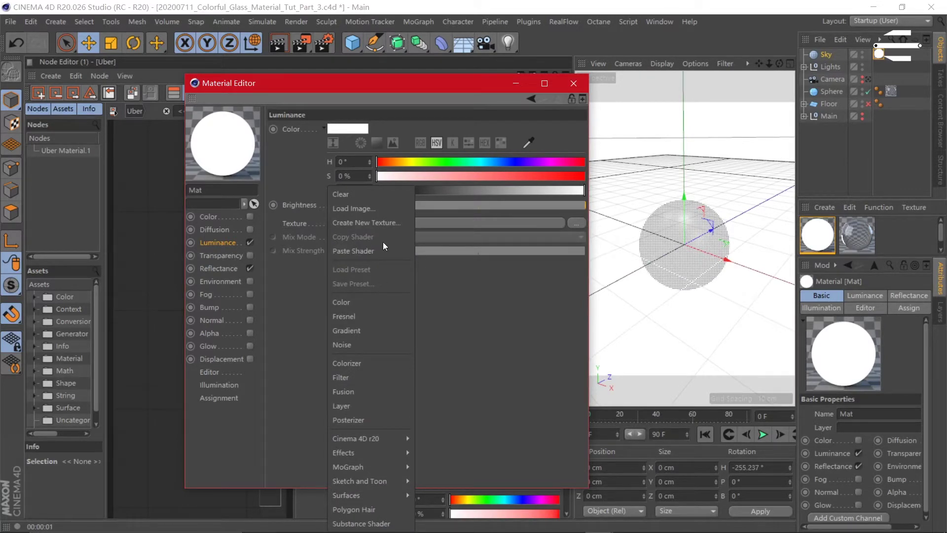
left_click(360, 212)
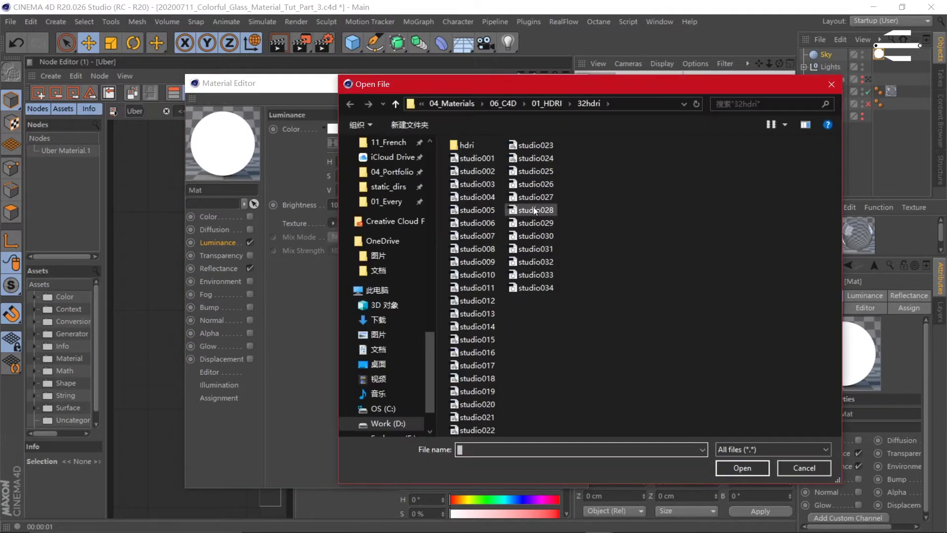
double_click(484, 405)
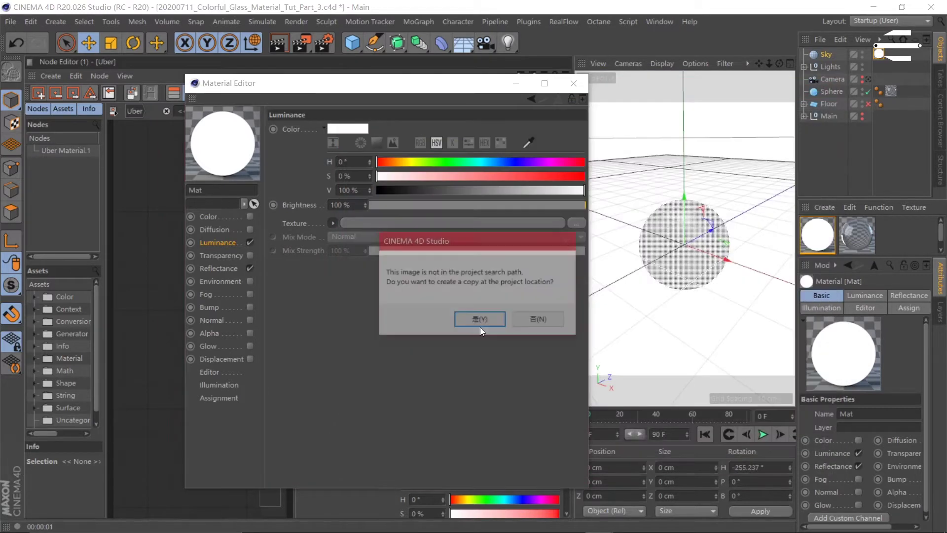
left_click(537, 318)
left_click(569, 80)
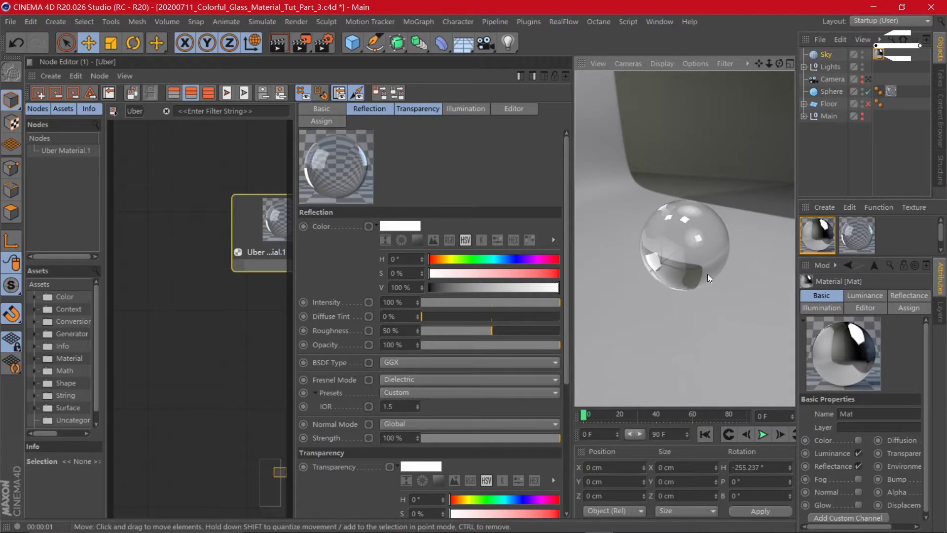
Add a Compositing tag to the Sky and disable its Seen by Camera option
right_click(827, 59)
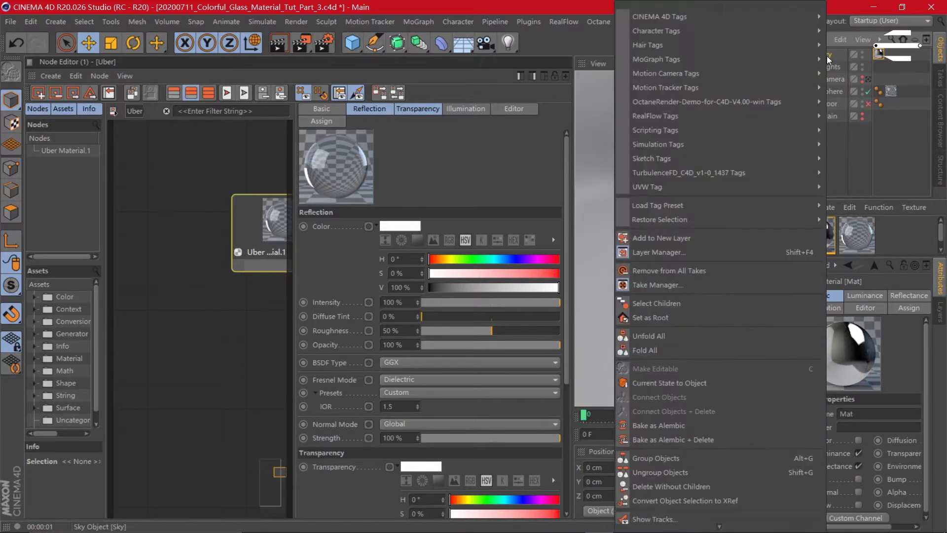
mouse_move(653, 19)
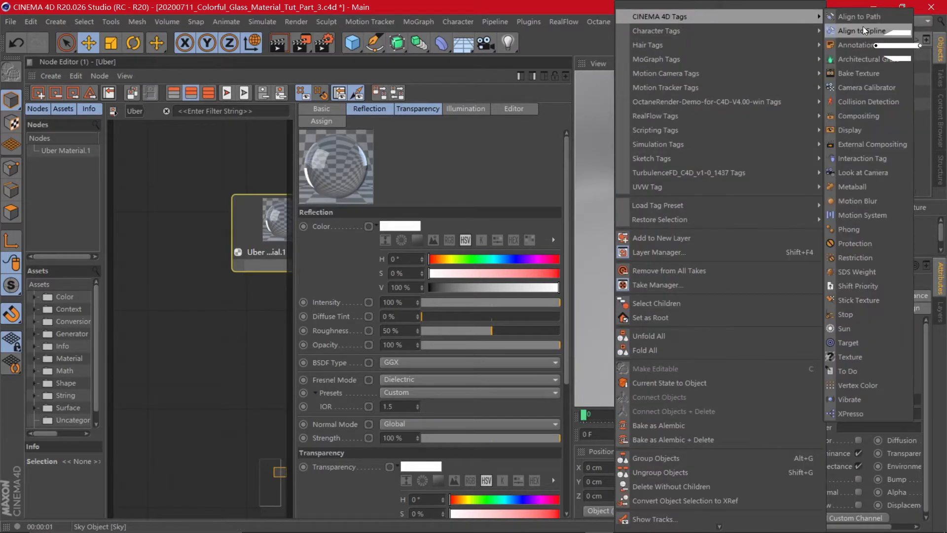
left_click(852, 116)
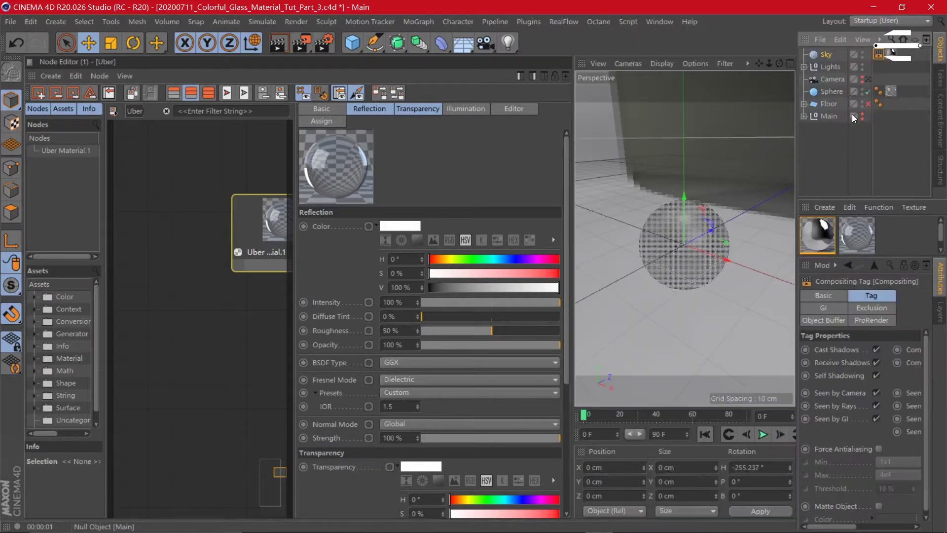
left_click(877, 393)
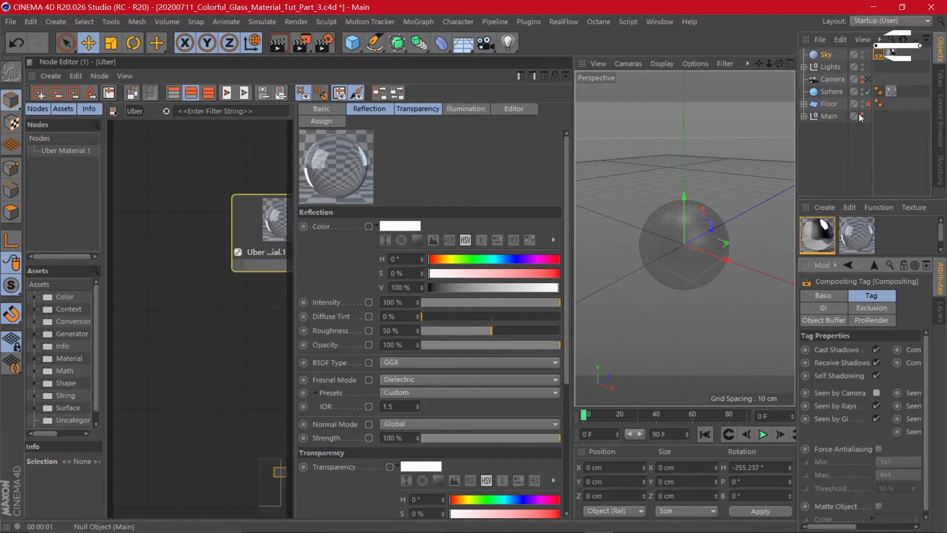
Enable the Floor object and fit an Interactive Render Region closely around the glass sphere
left_click(868, 104)
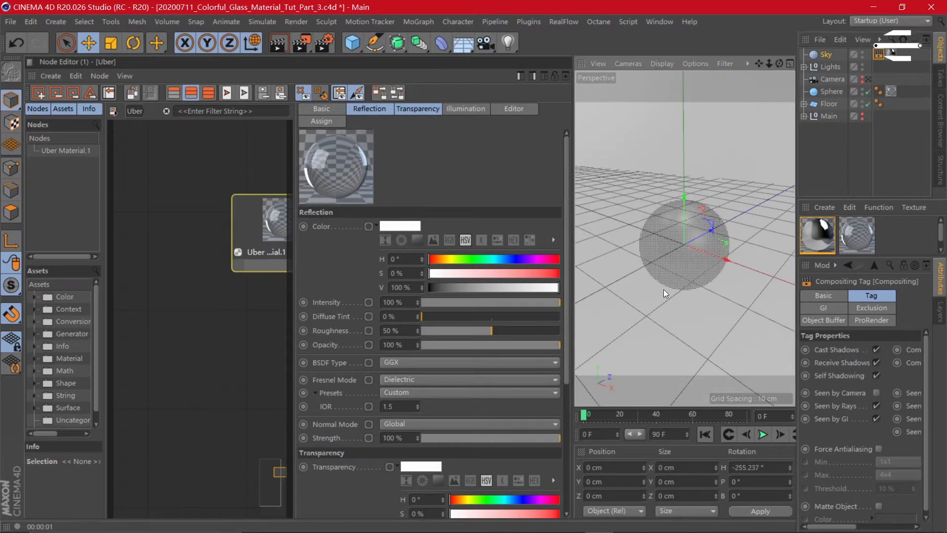
key("alt+r")
left_click_drag(690, 128, 686, 169)
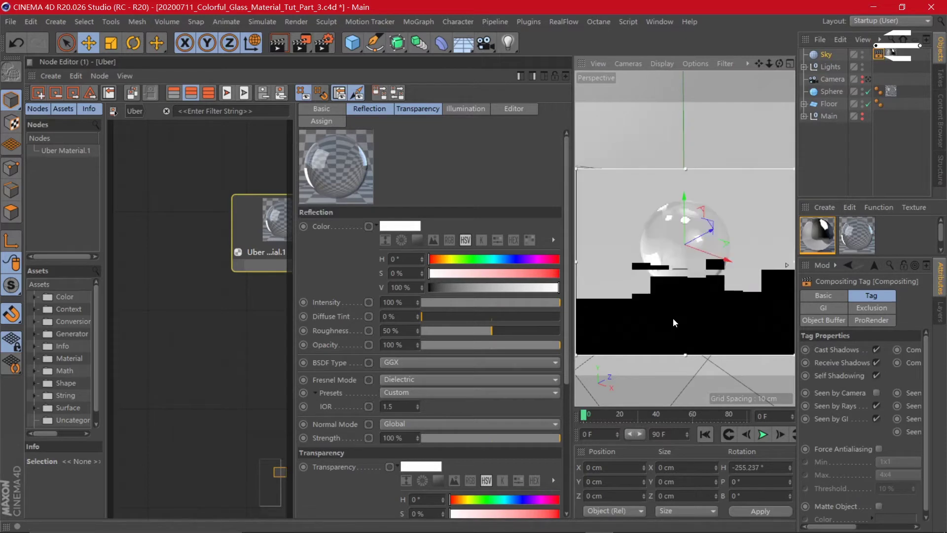
left_click_drag(684, 353, 685, 336)
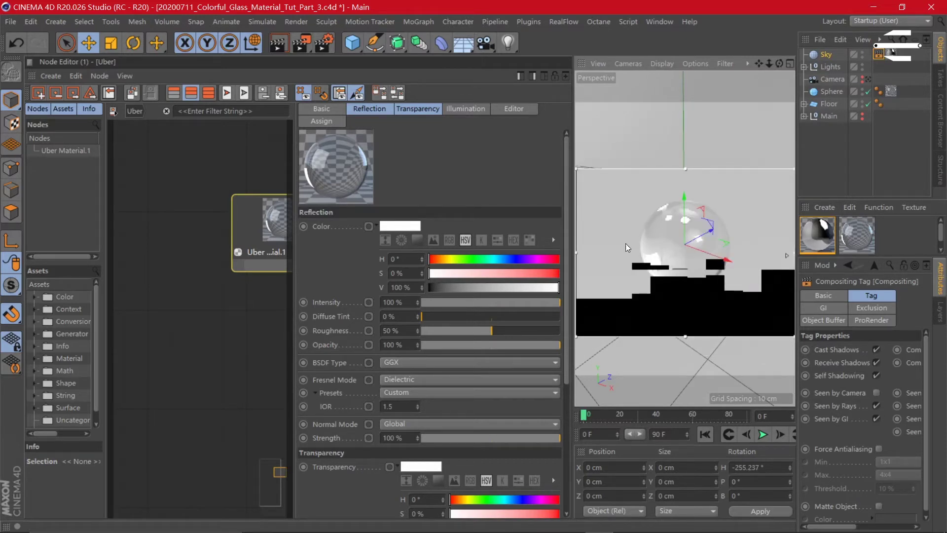
left_click_drag(572, 260, 609, 258)
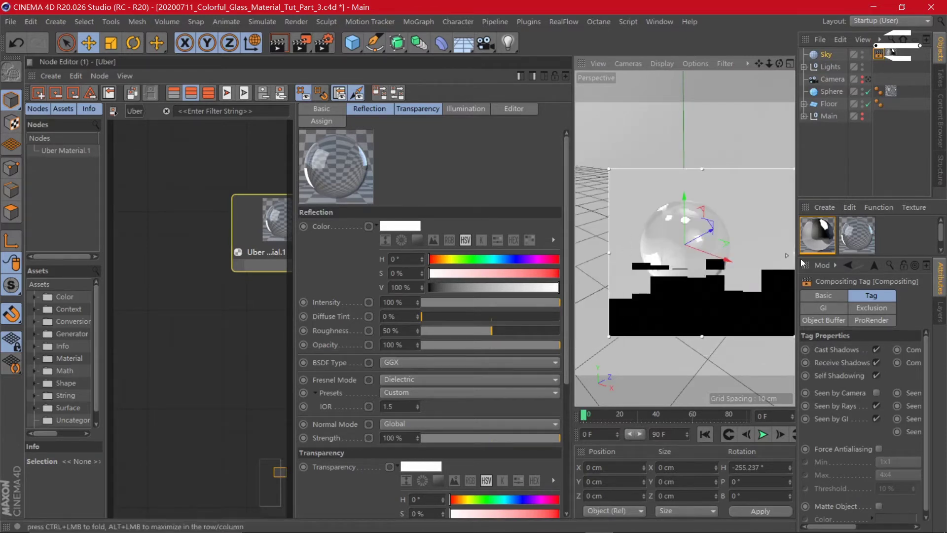
left_click_drag(795, 251, 761, 253)
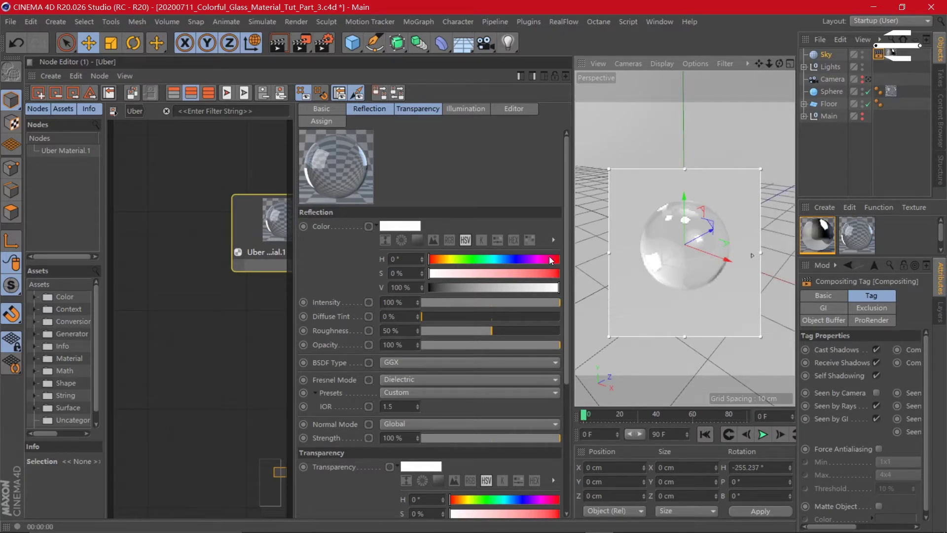
Select the glass Uber material and widen the Node Editor and its graph area so the whole material node fits
left_click_drag(572, 248, 608, 248)
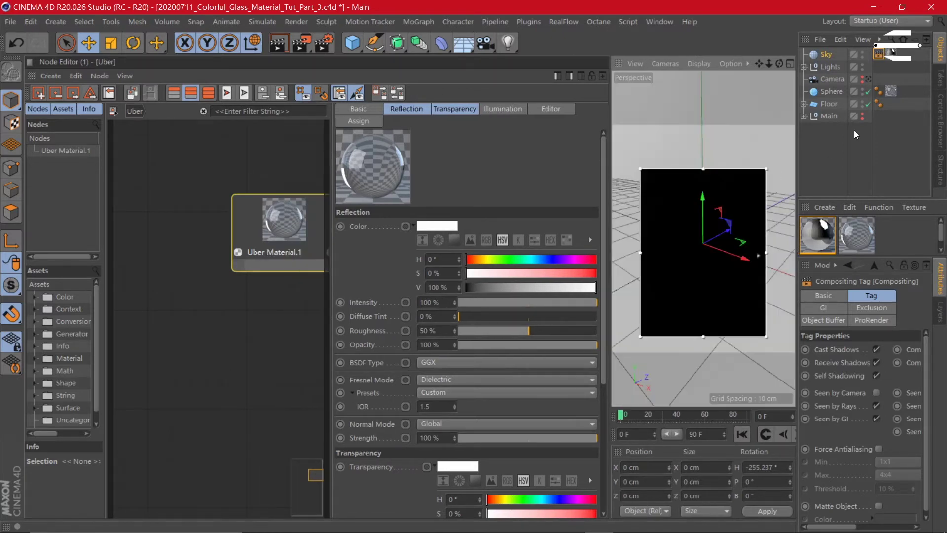
left_click(863, 232)
mouse_move(378, 210)
left_mouse_down()
mouse_move(347, 210)
mouse_move(389, 210)
mouse_move(359, 211)
left_mouse_up()
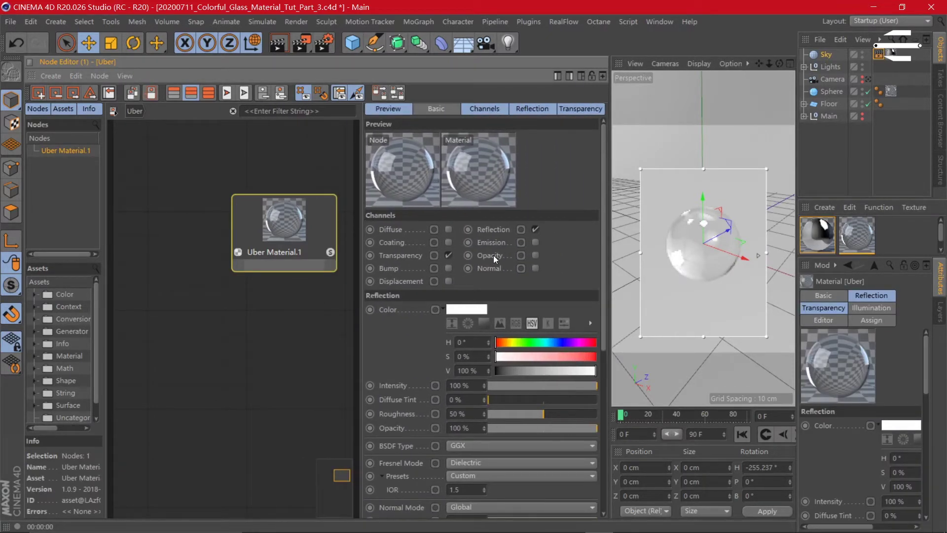
Connect a Gradient node to the Uber material's Transparency color input
left_click(420, 257)
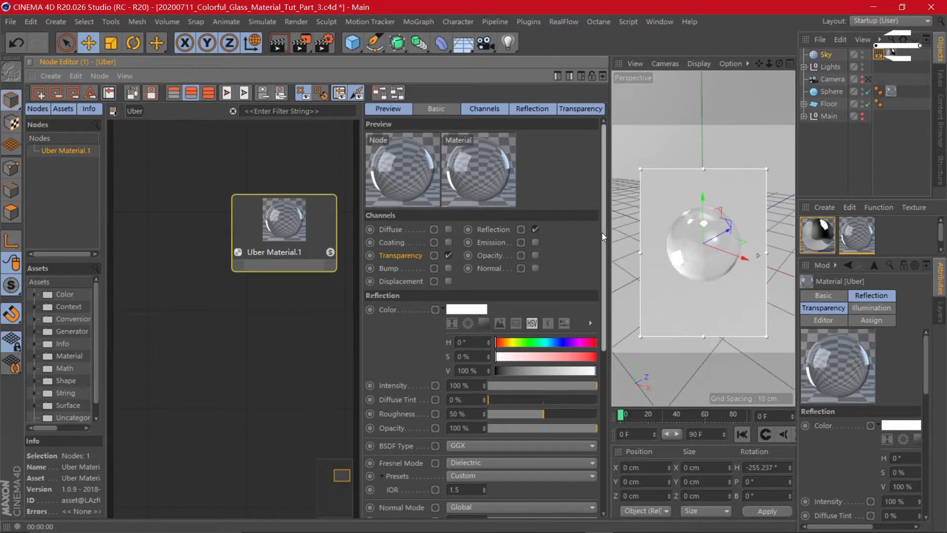
scroll(545, 483, "down", 5)
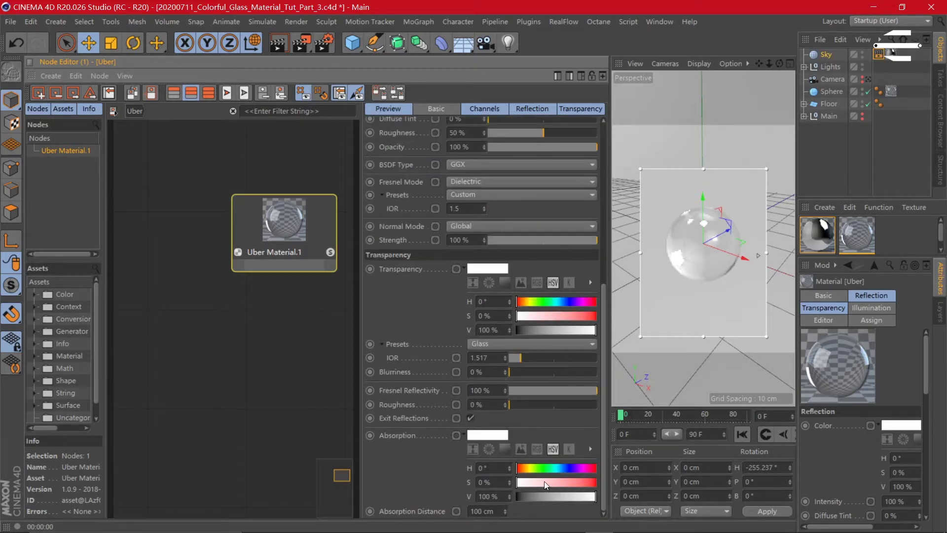
left_click(456, 268)
mouse_move(494, 292)
left_click(452, 269)
left_click(452, 268)
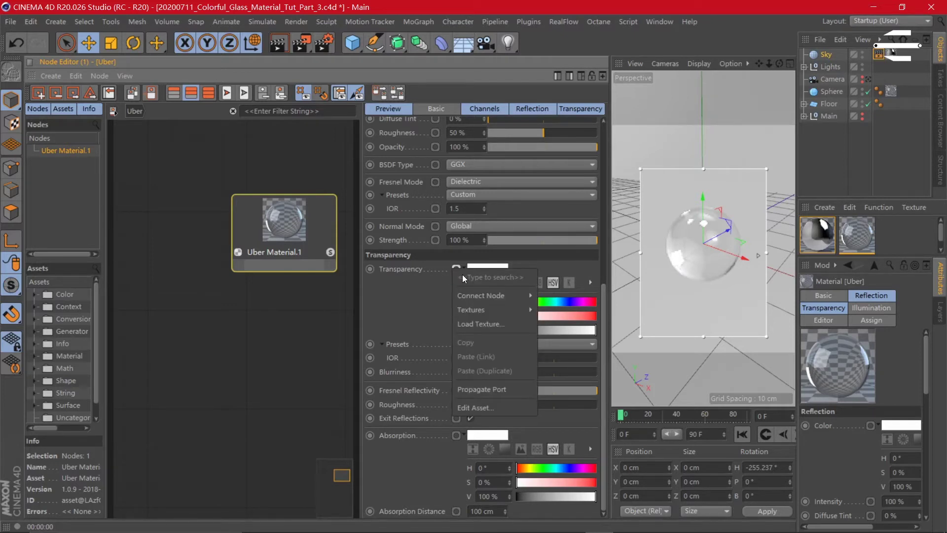
type("grad")
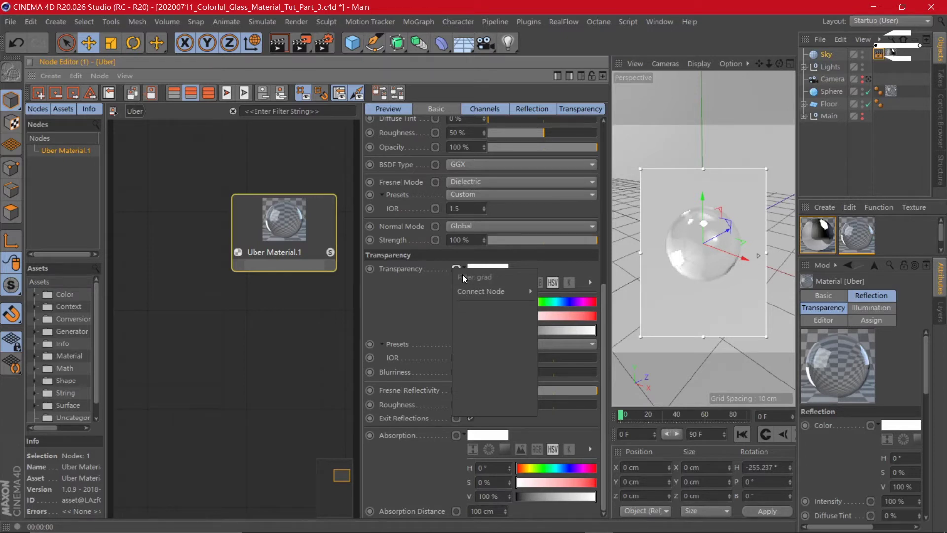
mouse_move(488, 291)
mouse_move(564, 292)
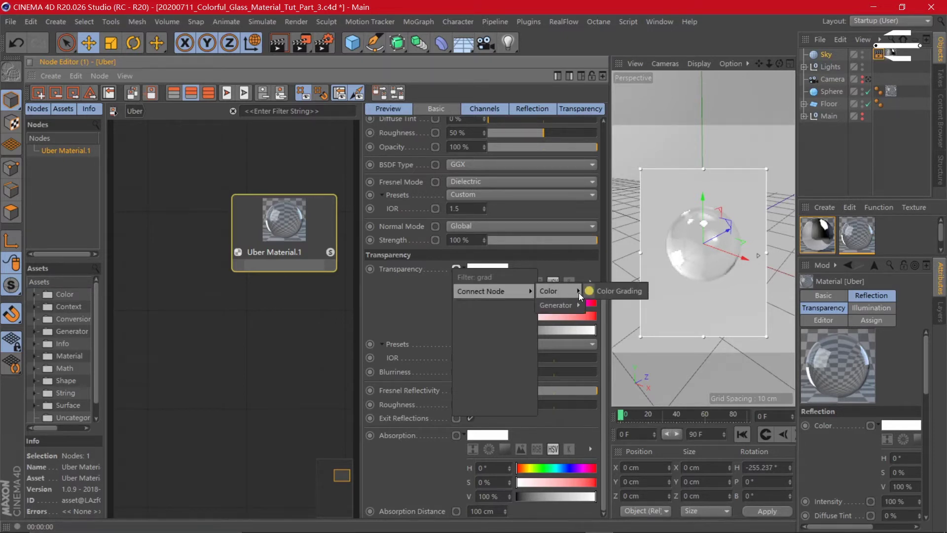
left_click(598, 315)
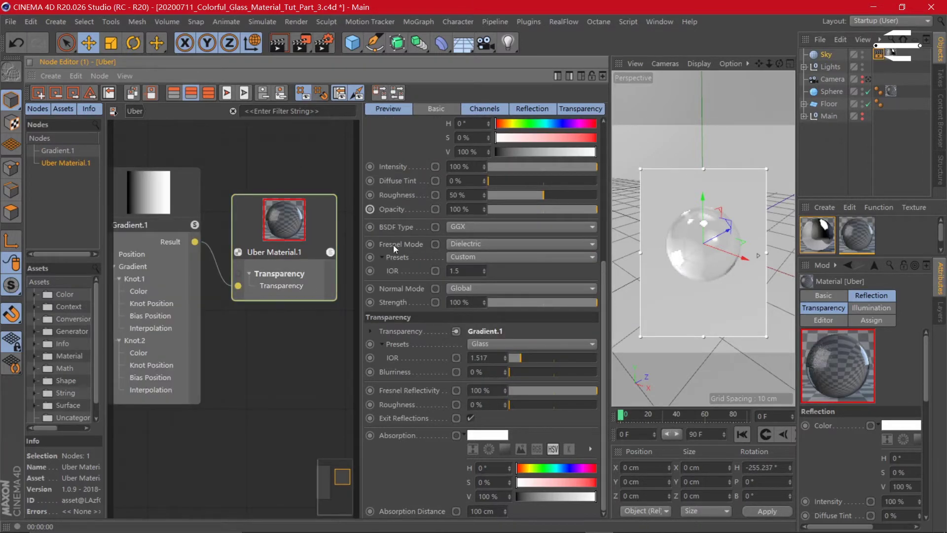
Select the Gradient node and set its first knot's color to blue with hue 240°, saturation 75% and value 100%
left_click(196, 251)
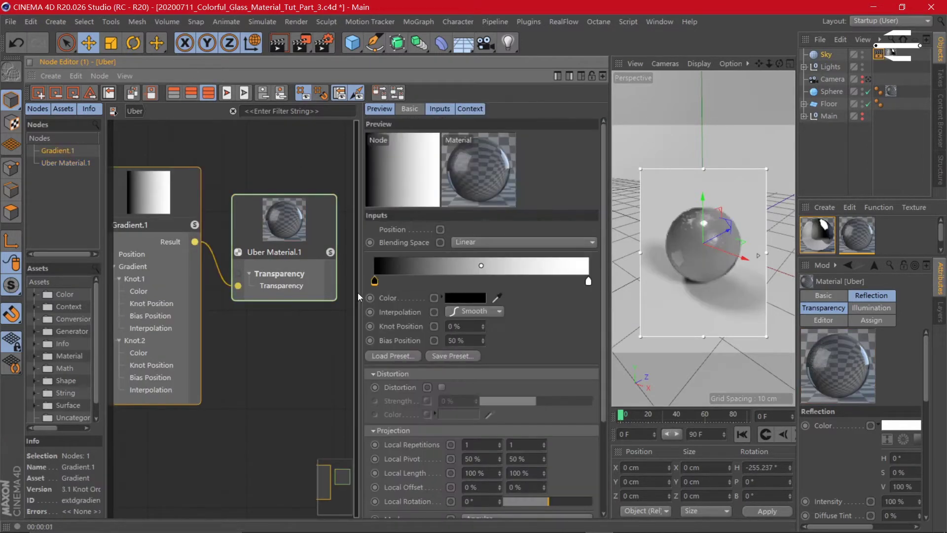
double_click(374, 282)
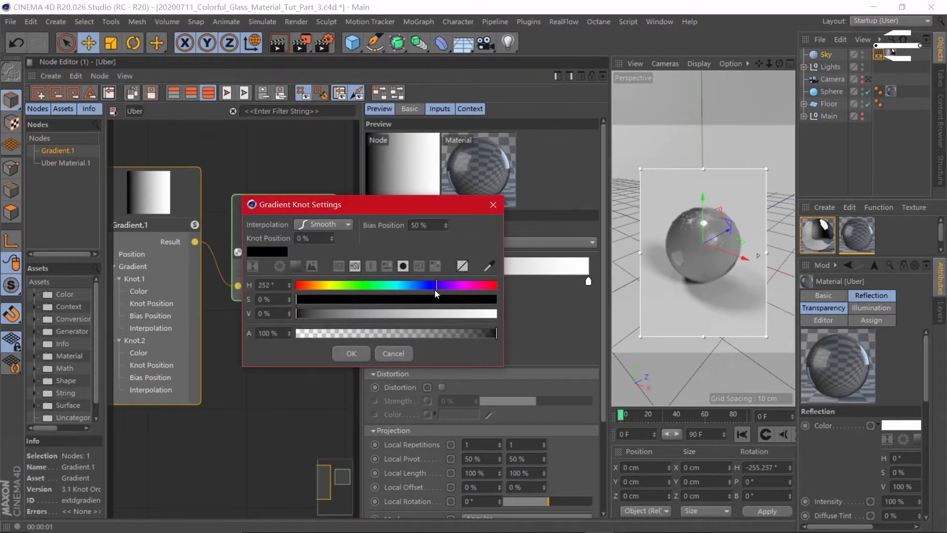
left_click(409, 299)
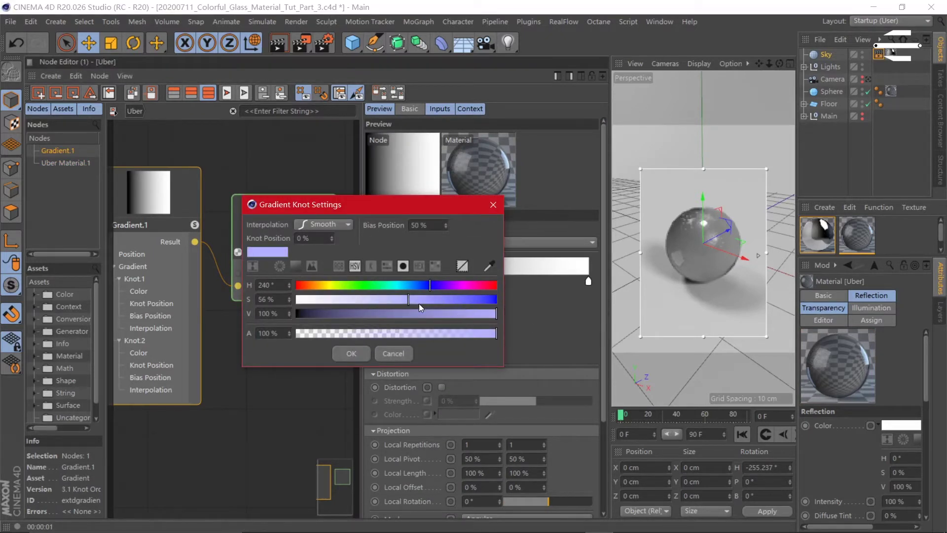
mouse_move(429, 298)
left_mouse_down()
mouse_move(448, 303)
mouse_move(419, 299)
mouse_move(447, 297)
left_mouse_up()
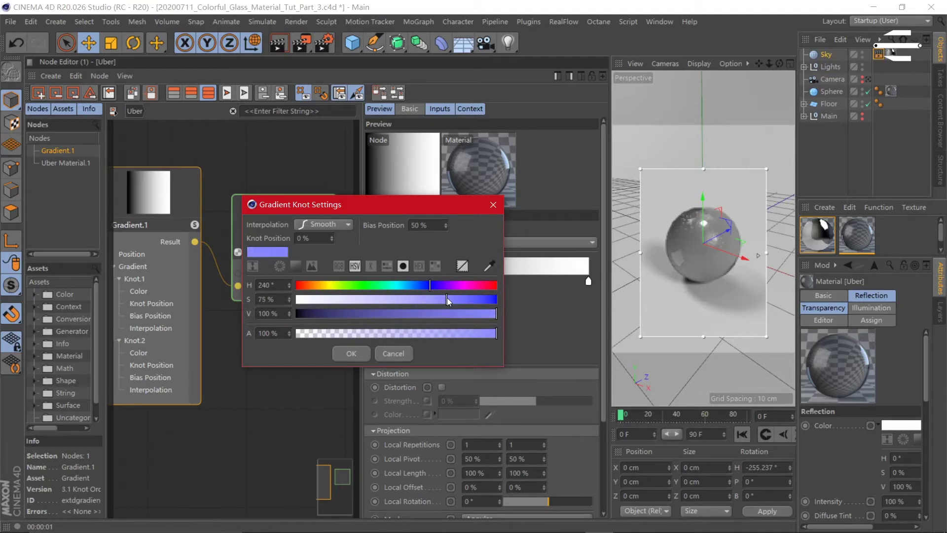
left_click(354, 352)
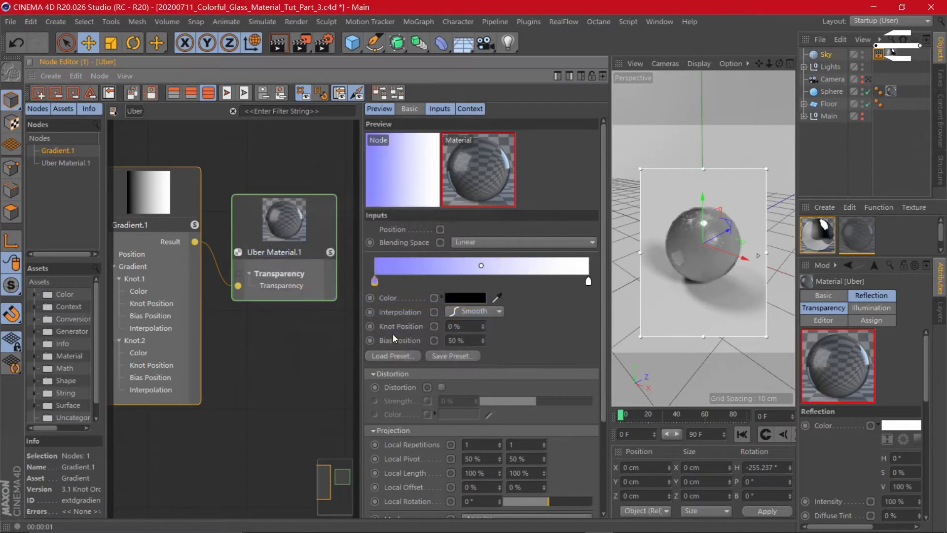
Set the gradient's end knot to a light red with hue 0°, saturation 65% and value 100%
double_click(589, 281)
left_click_drag(607, 298, 642, 300)
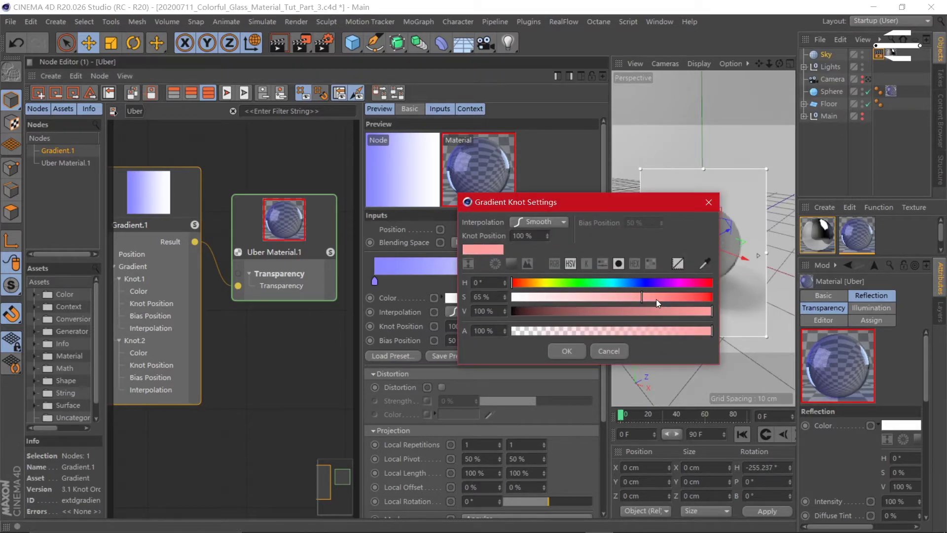
left_click(572, 350)
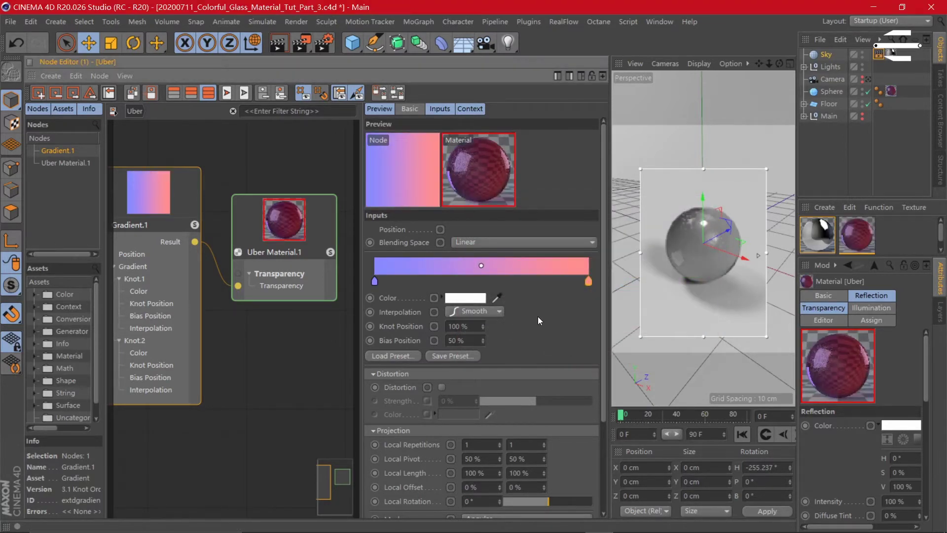
Move the gradient's blue knot to about 20% and recolor it to hue 224° with 82% saturation
left_click_drag(520, 281, 510, 254)
left_click_drag(375, 281, 400, 281)
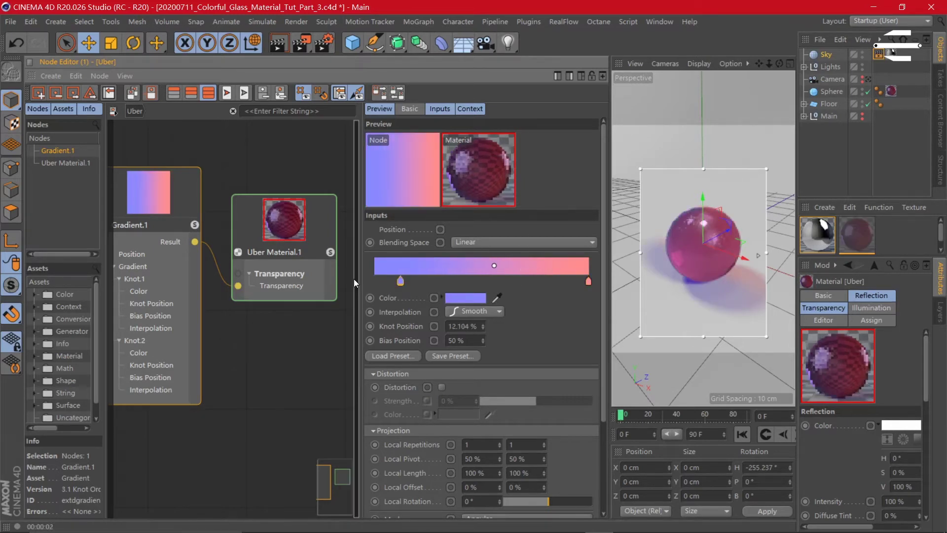
left_click_drag(404, 283, 419, 289)
double_click(420, 289)
left_click_drag(488, 307, 507, 304)
left_click(467, 289)
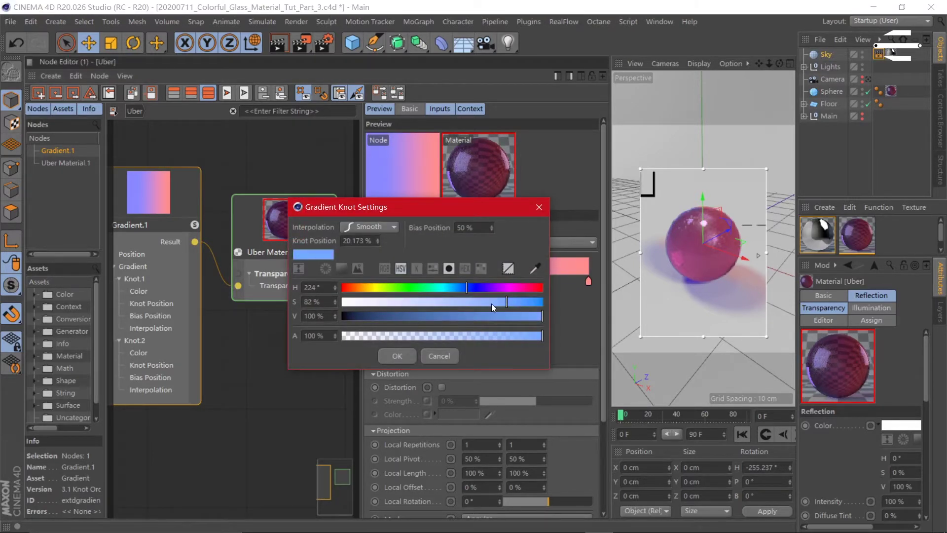
left_click(392, 351)
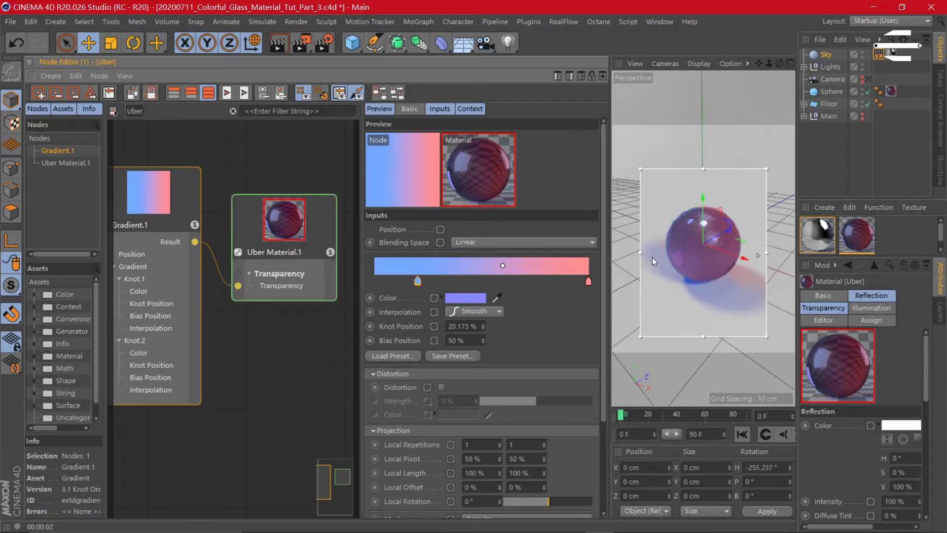
Add one Layer node between the gradient and the Uber material's Transparency input, and spread the overlapping nodes apart
scroll(280, 303, "down", 2)
left_click(280, 255)
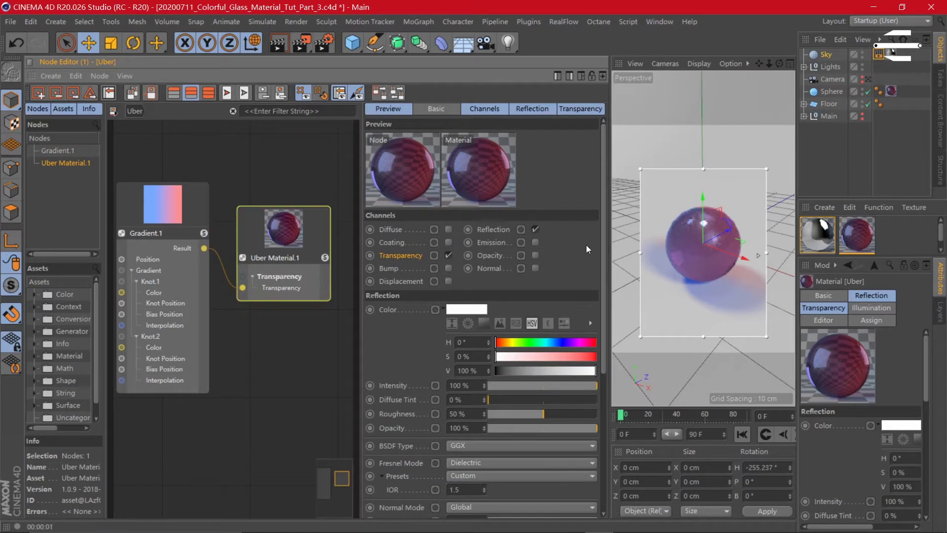
left_click_drag(606, 234, 597, 400)
right_click(456, 331)
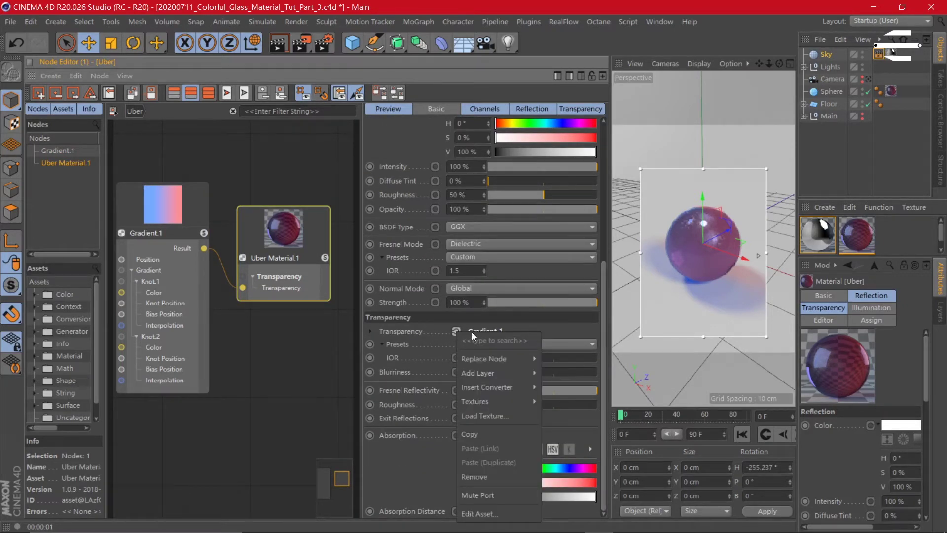
type("lay")
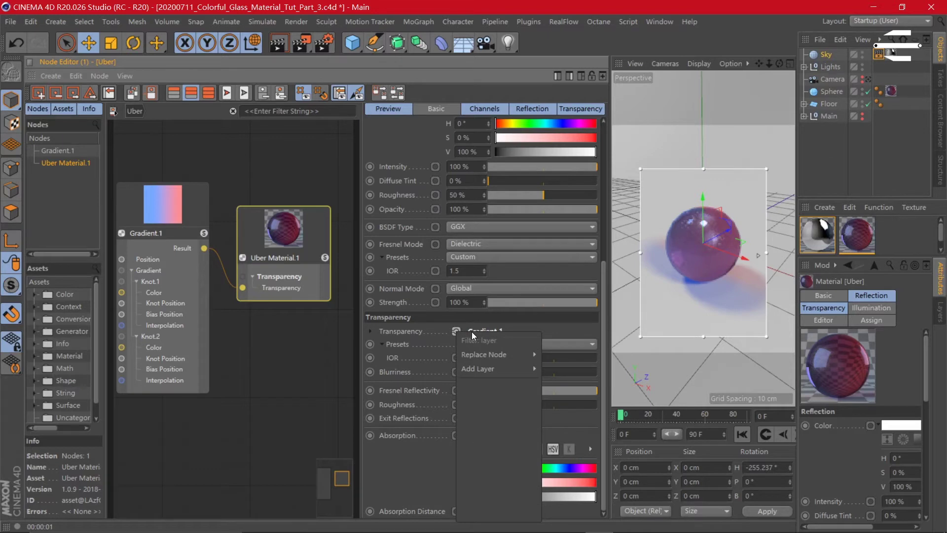
type("er")
mouse_move(483, 372)
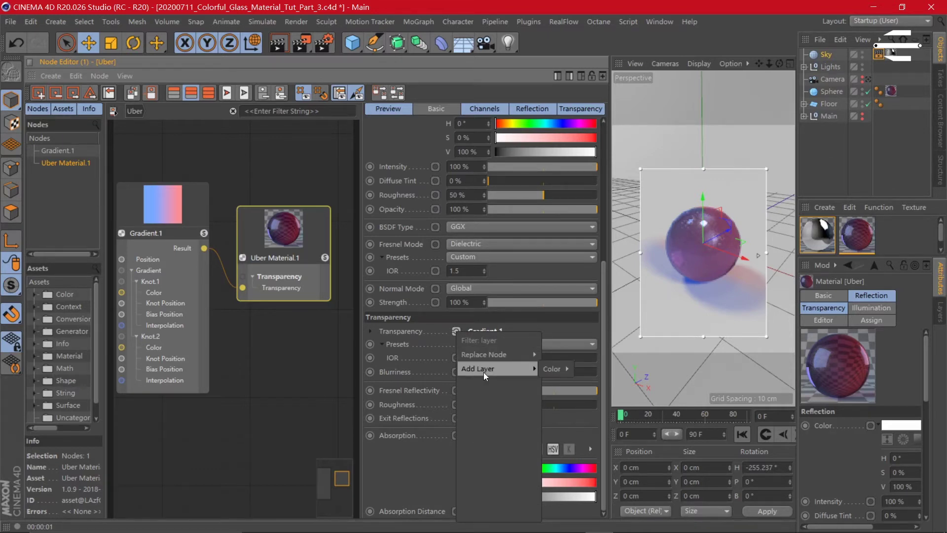
mouse_move(549, 369)
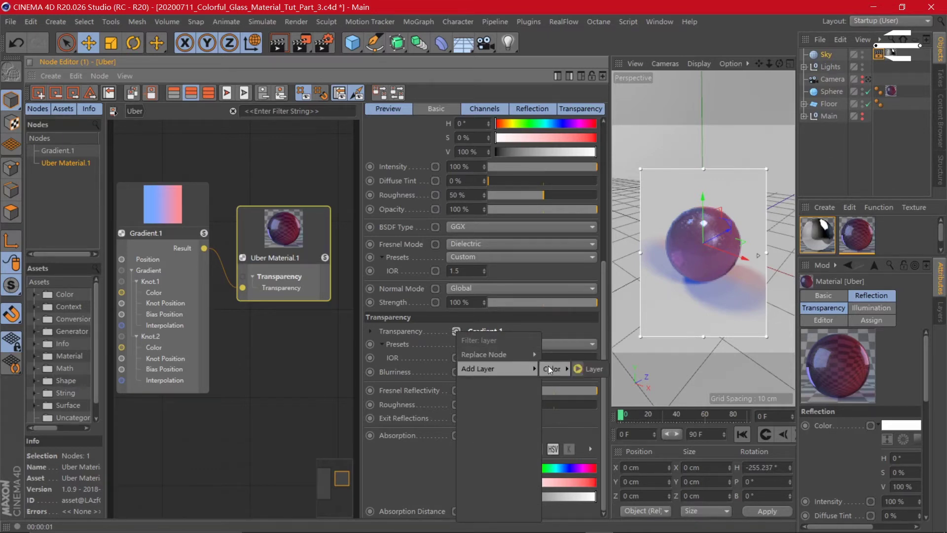
left_click(582, 368)
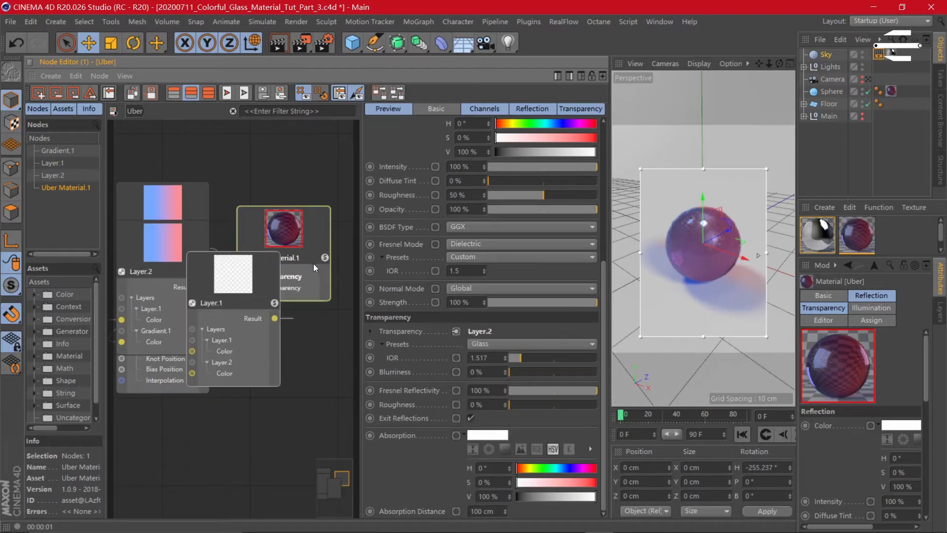
left_click_drag(303, 273, 354, 202)
Connect a Noise node to the Layer node's empty layer and arrange the Noise node above the Gradient node
left_click(245, 269)
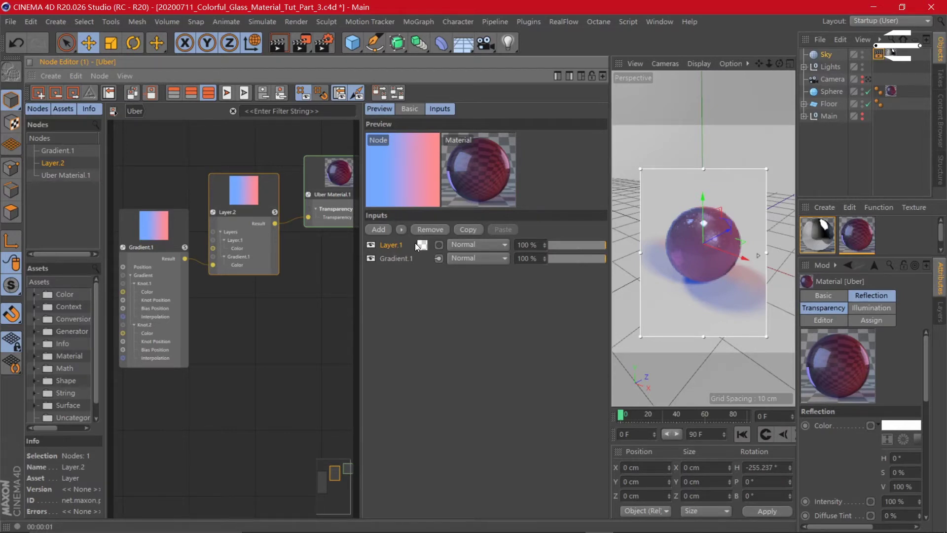
left_click(439, 245)
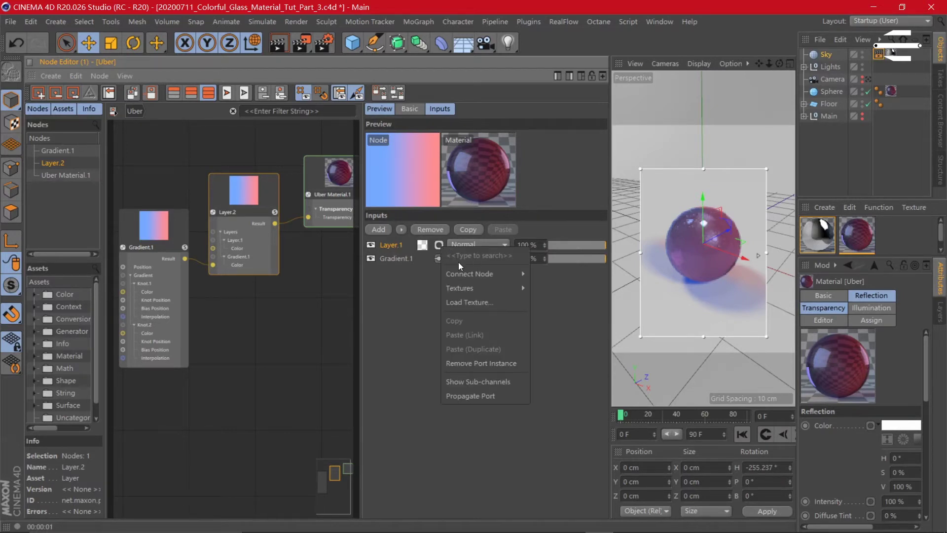
type("noise")
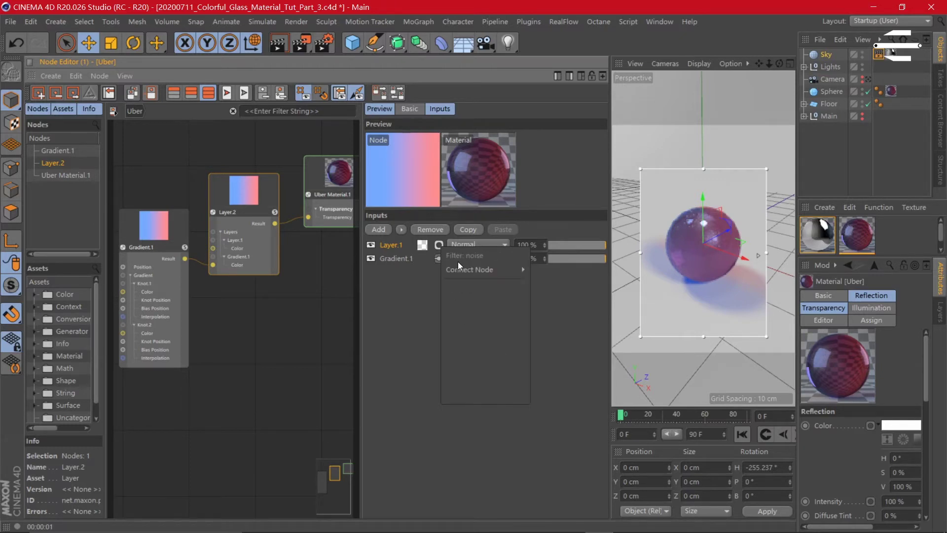
mouse_move(543, 270)
left_click(592, 297)
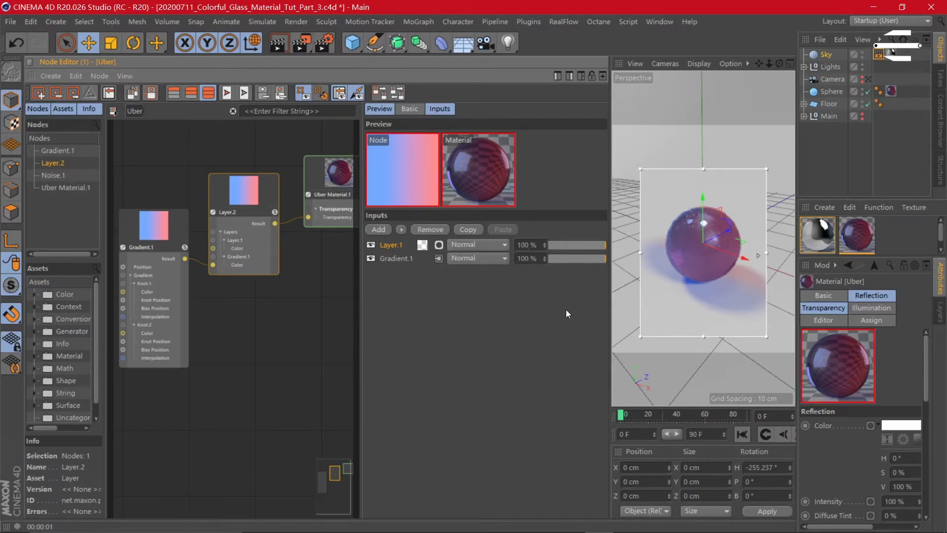
left_click_drag(153, 211, 152, 132)
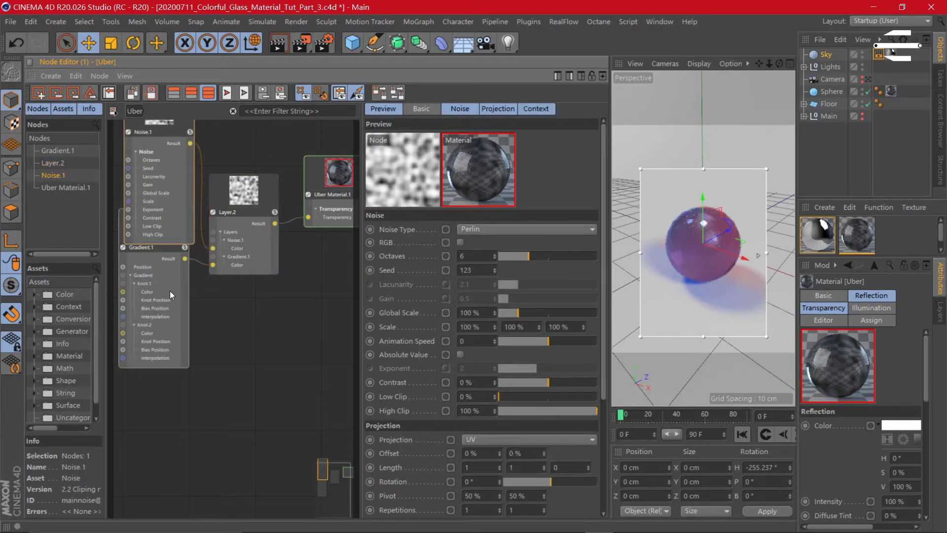
left_click(185, 367)
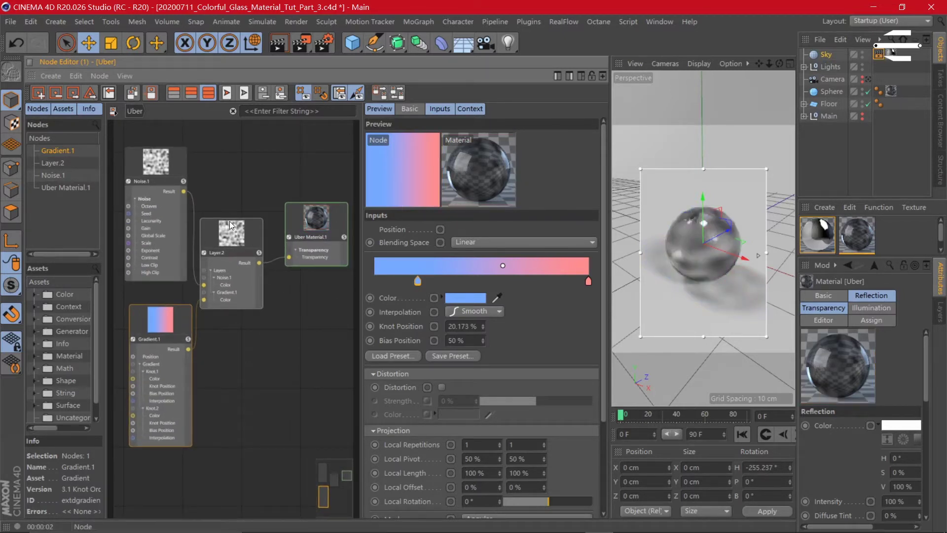
Set the blend mode of both the Noise and Gradient layers in the Layer node to Lighten
left_click(241, 242)
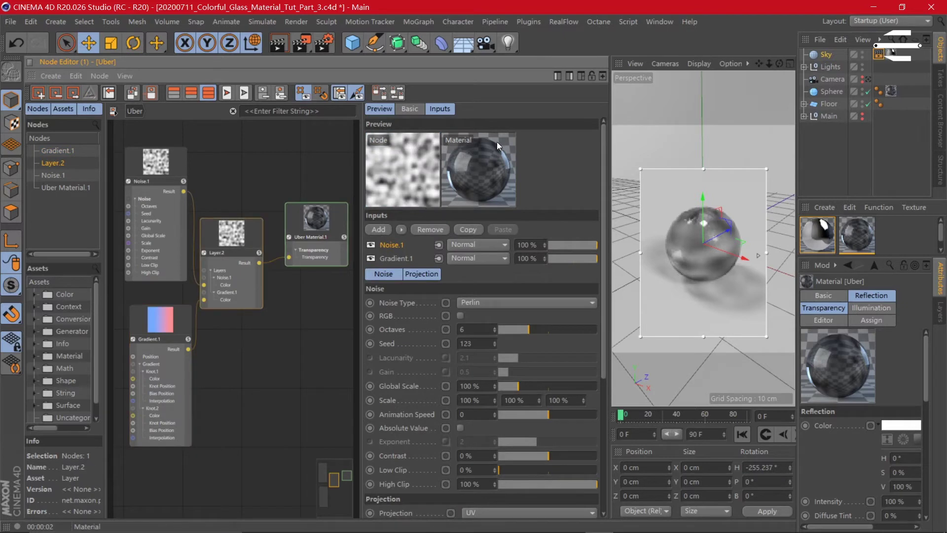
left_click(474, 244)
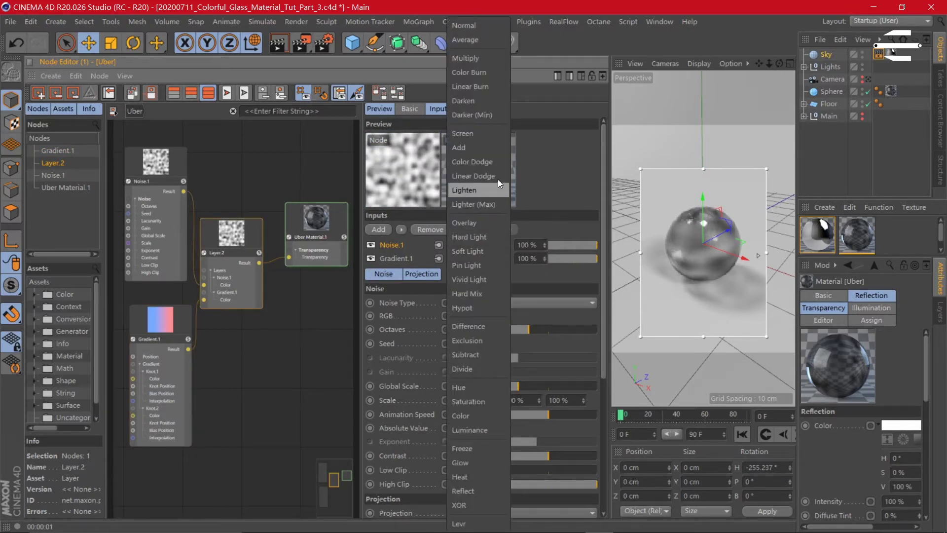
left_click(486, 191)
left_click(479, 244)
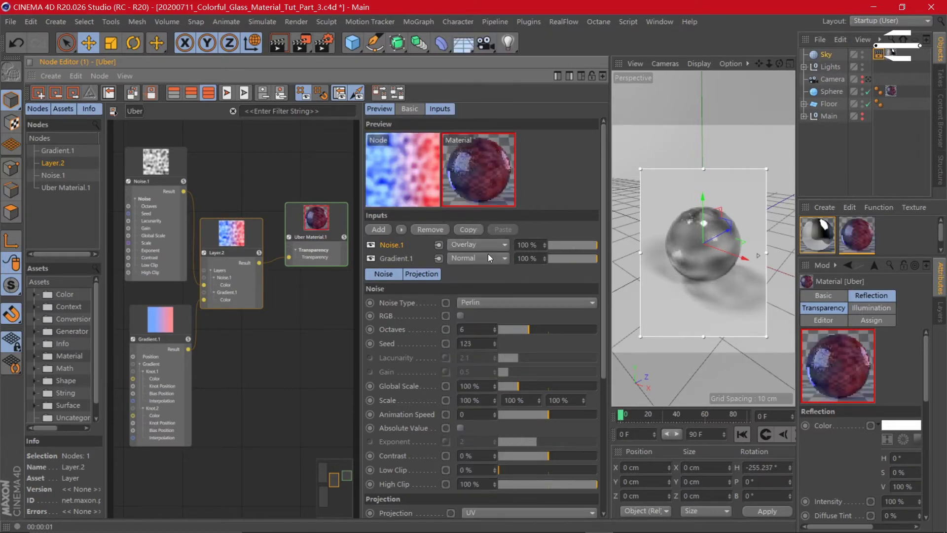
left_click(500, 245)
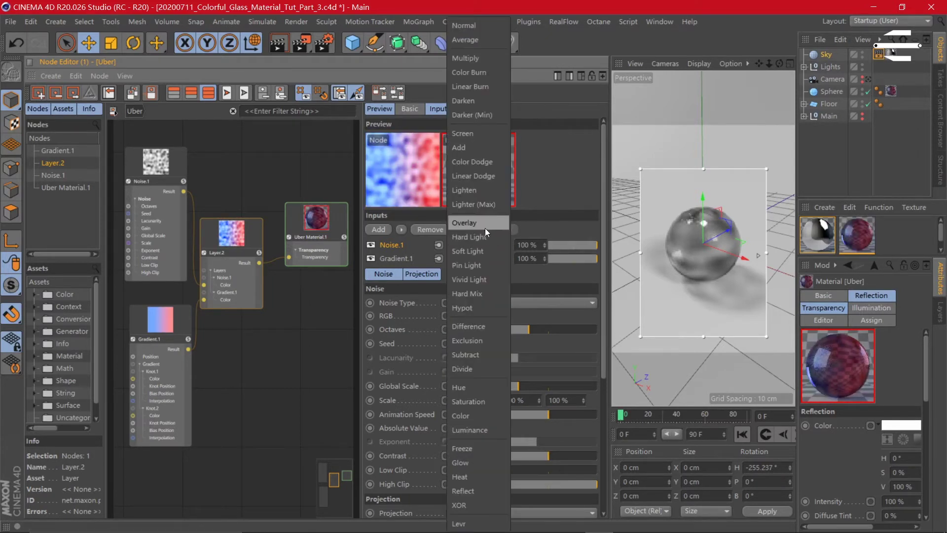
left_click(472, 188)
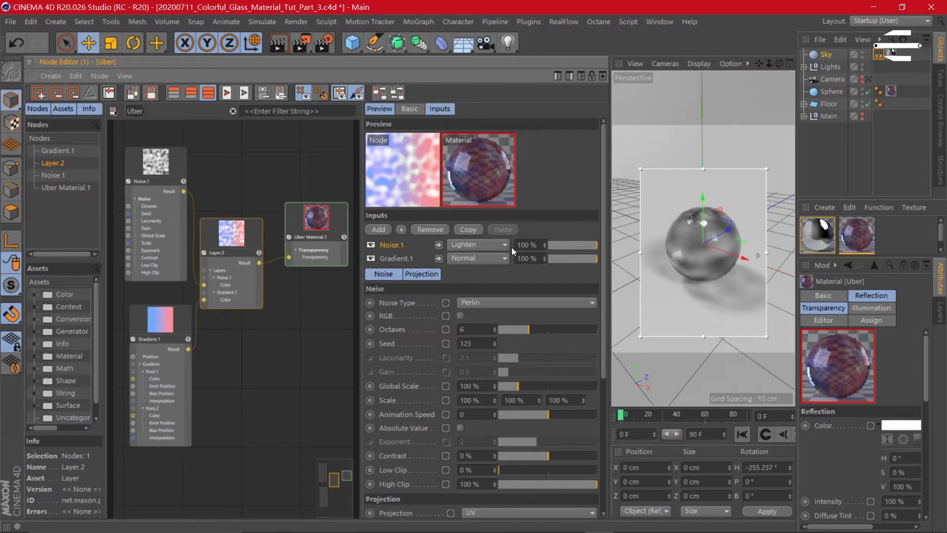
left_click(487, 257)
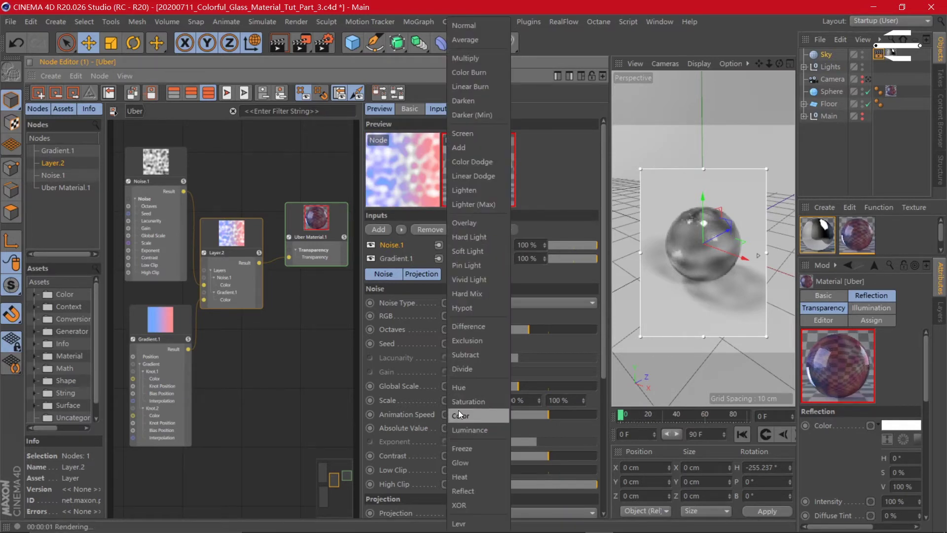
left_click(481, 190)
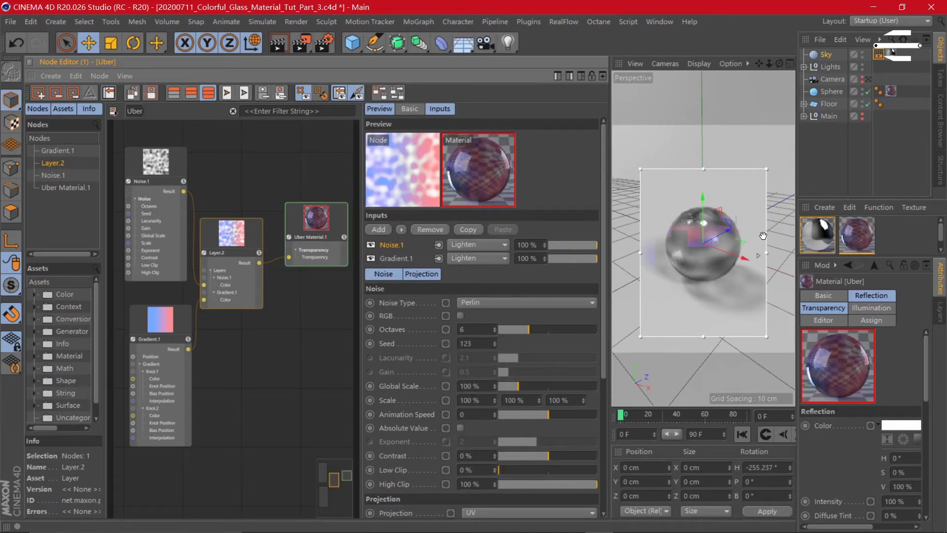
Shrink the interactive render region vertically so it closely frames the sphere
left_click_drag(704, 169, 702, 192)
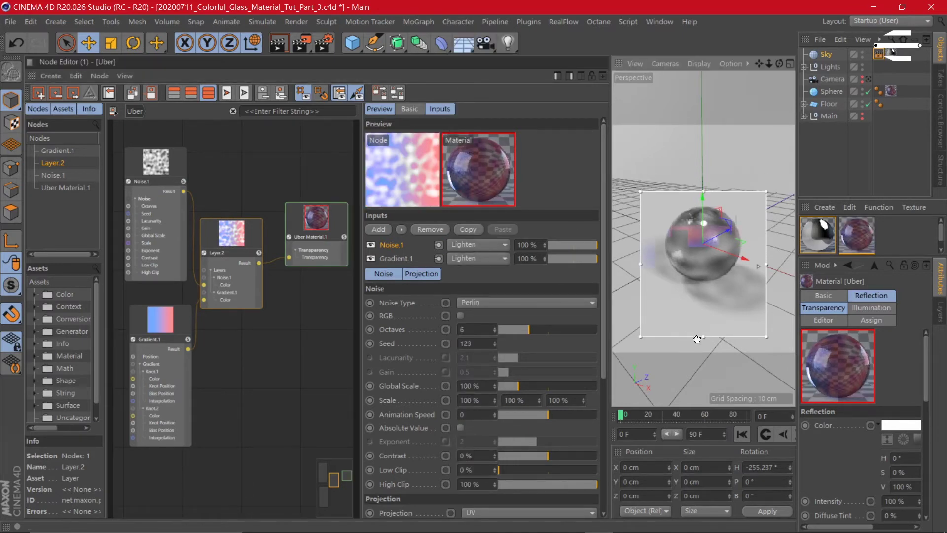
left_click_drag(705, 338, 706, 300)
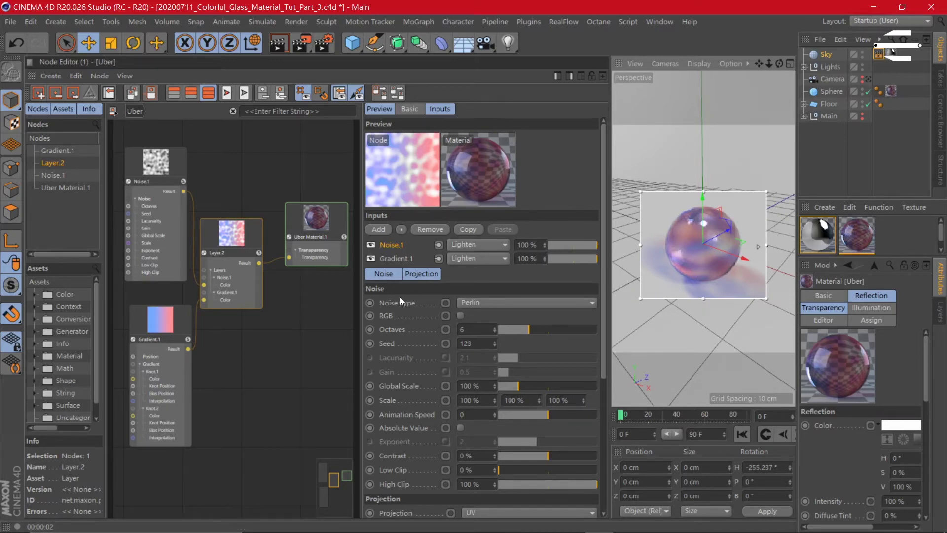
Expand the Lights group and tint the Left light warm yellow by setting its color saturation to 37%
left_click(826, 69)
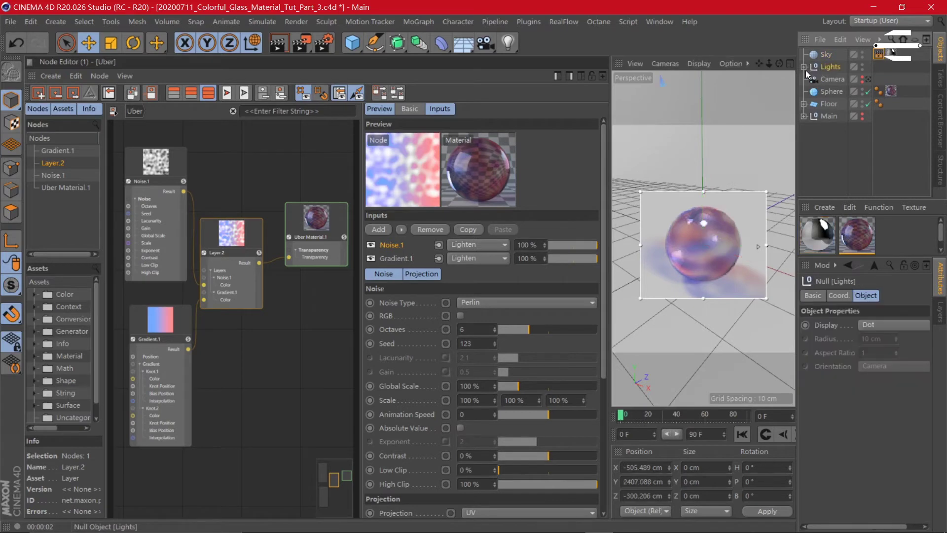
left_click(805, 68)
left_click(840, 81)
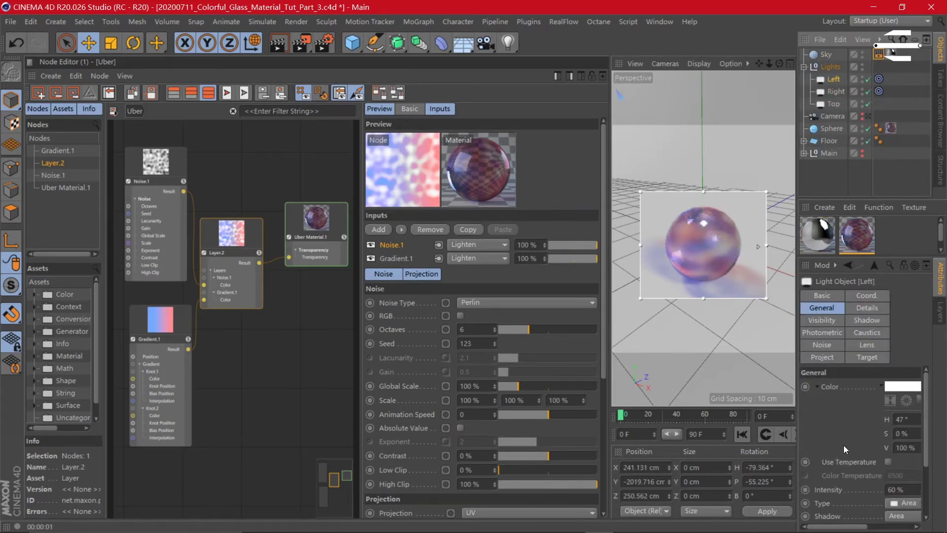
scroll(854, 420, "down", 4)
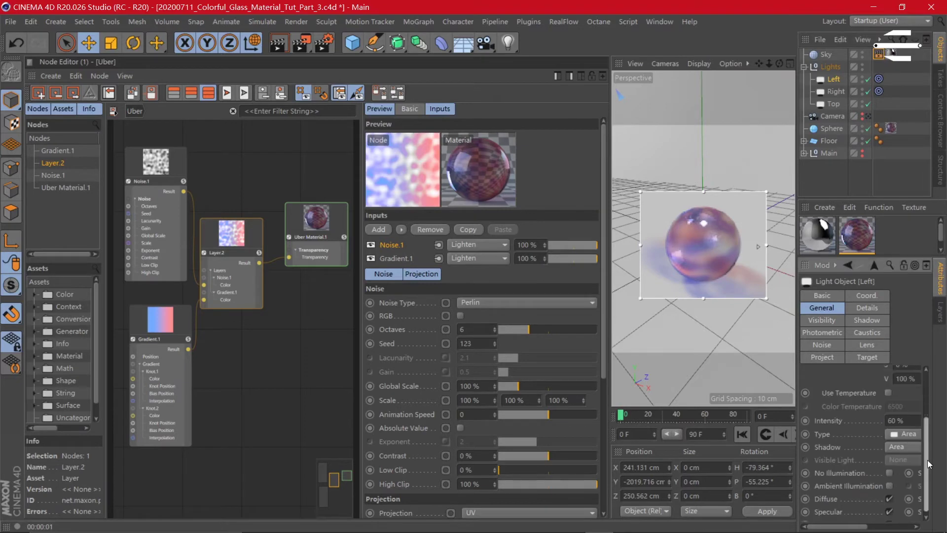
left_click(866, 309)
left_click(853, 295)
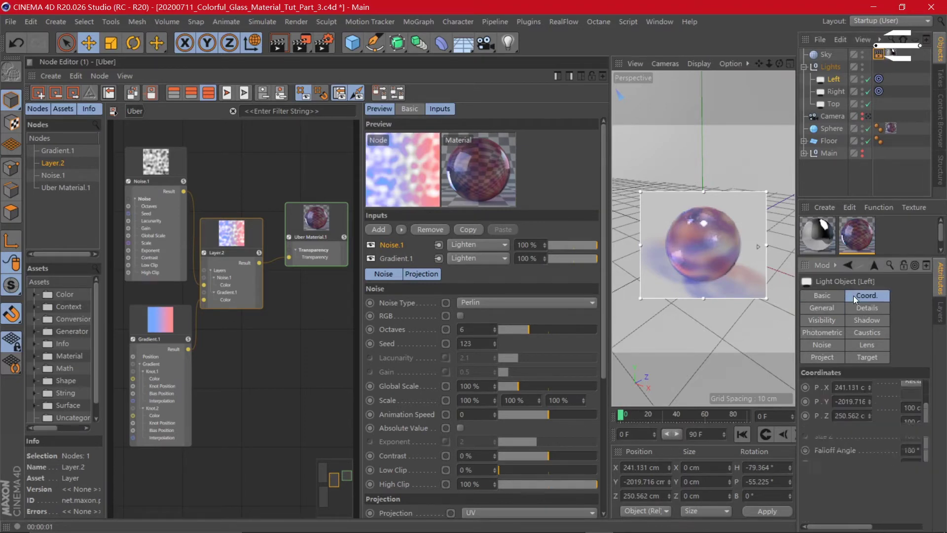
left_click_drag(798, 299, 685, 298)
left_click(809, 295)
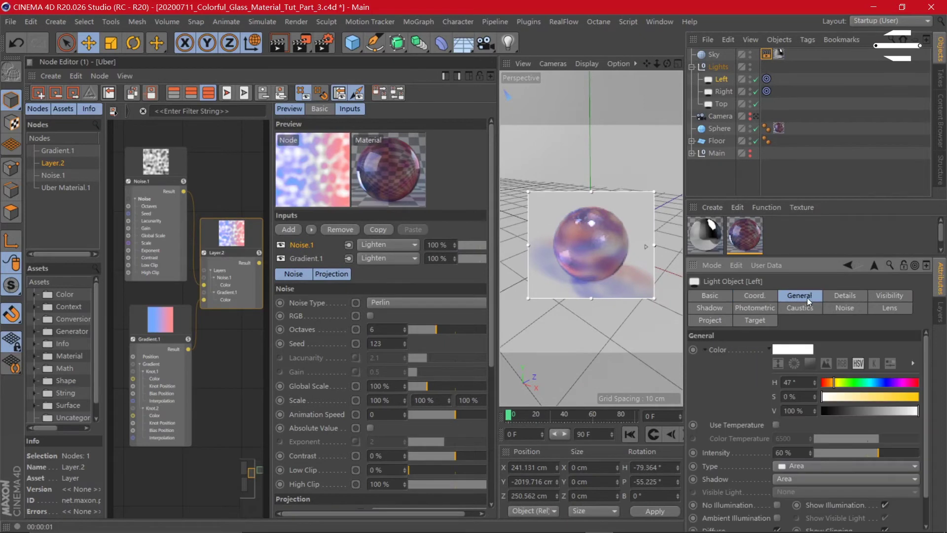
left_click(859, 398)
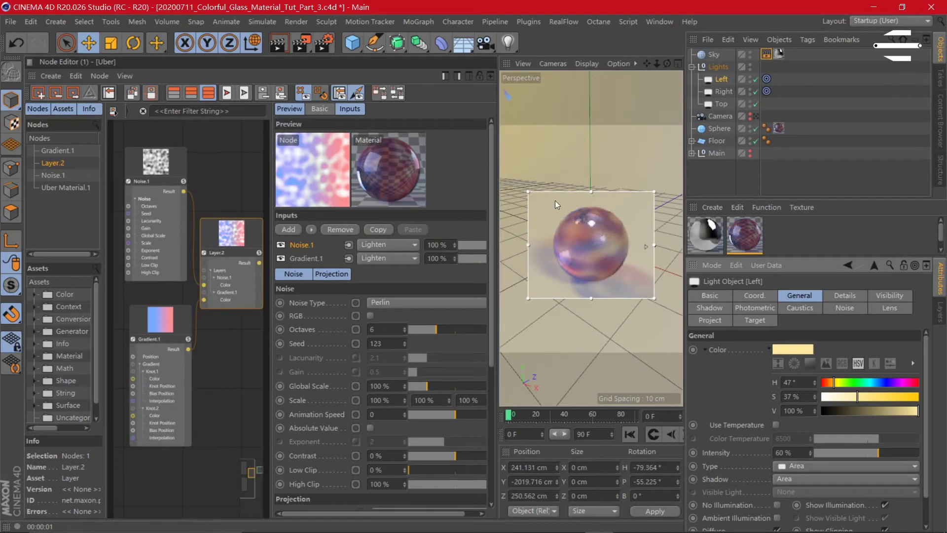
Create a Plastic node material and apply it to the Floor object
left_click(717, 141)
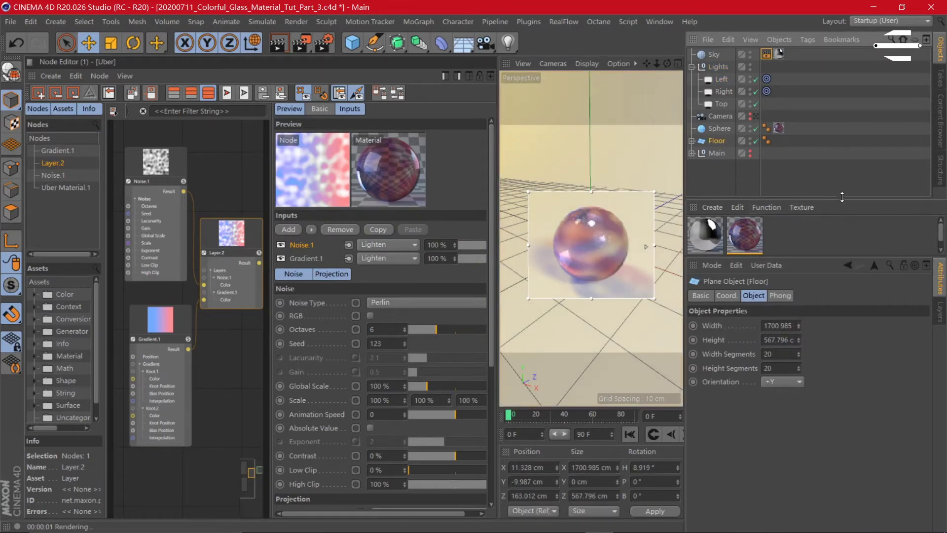
left_click_drag(842, 200, 841, 169)
left_click(713, 175)
mouse_move(833, 275)
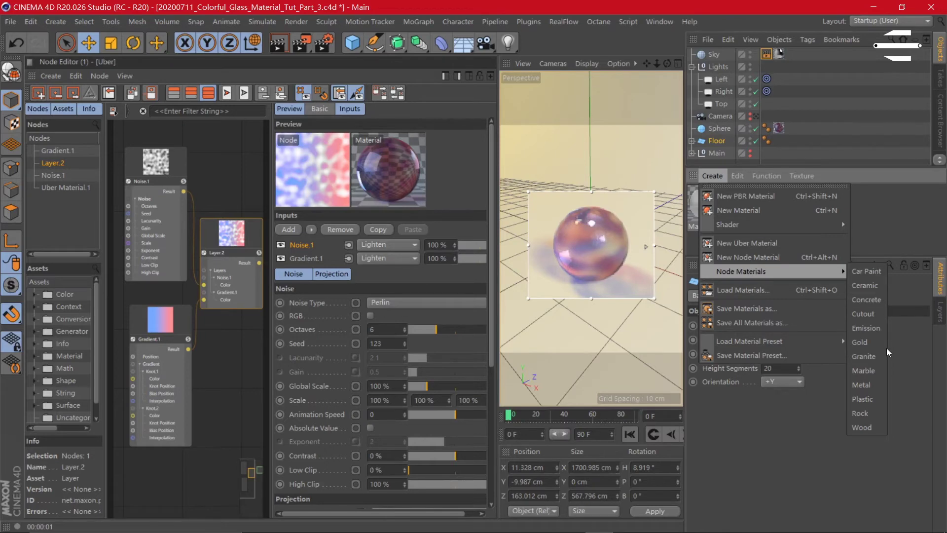
left_click(867, 399)
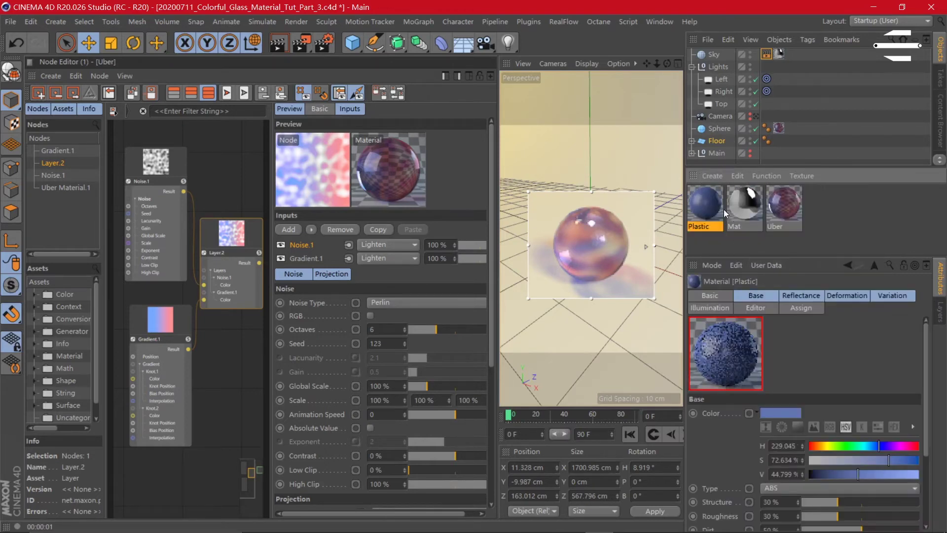
left_click_drag(720, 144, 720, 143)
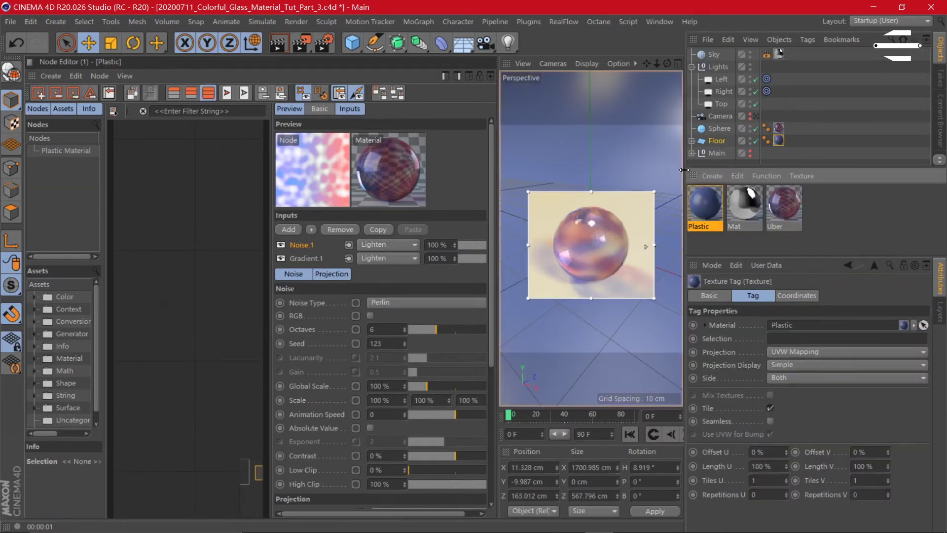
Set the Plastic material's base color to hue 214°, saturation 65% and value 100%
double_click(705, 204)
double_click(789, 209)
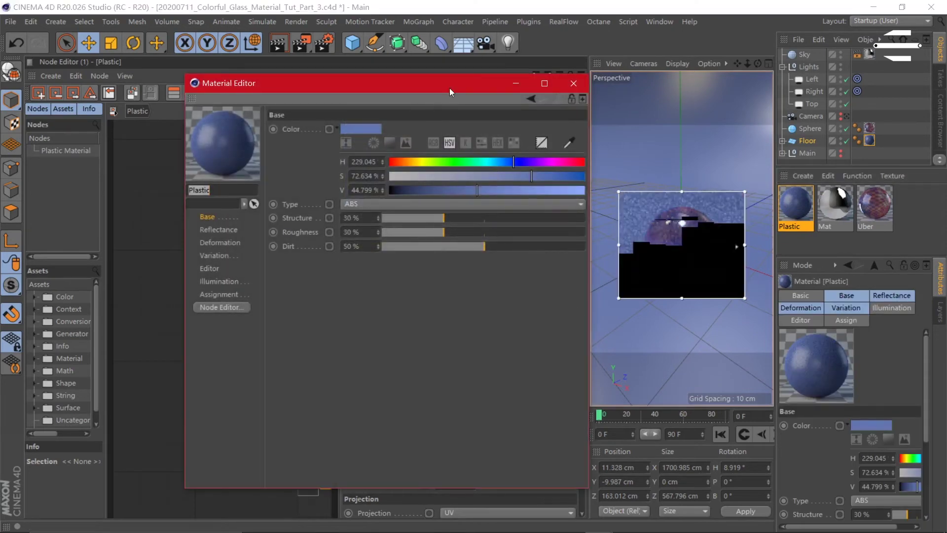
left_click_drag(450, 89, 408, 68)
left_click_drag(384, 163, 463, 135)
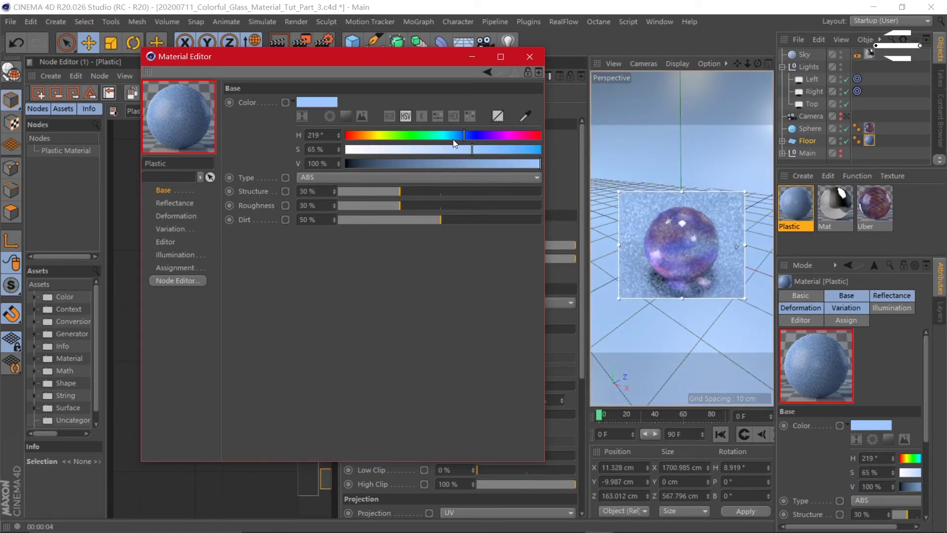
left_click_drag(466, 131, 461, 138)
left_click(529, 56)
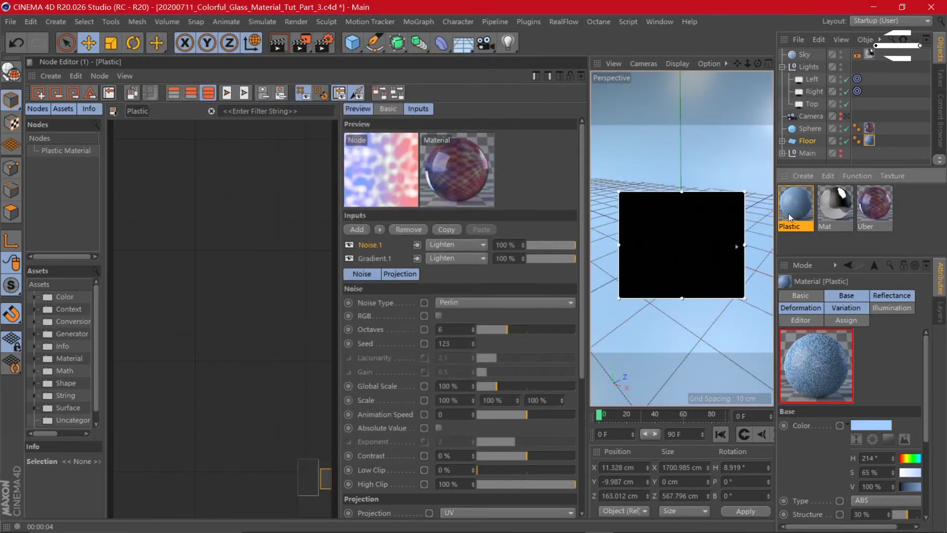
Return to the Uber material's nodes and move the gradient's blue knot to 0%
double_click(880, 206)
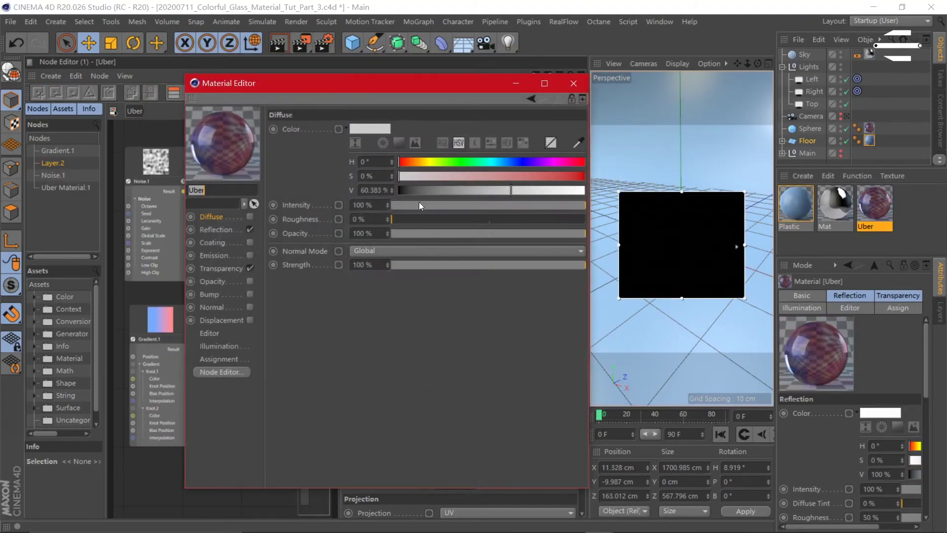
left_click(574, 83)
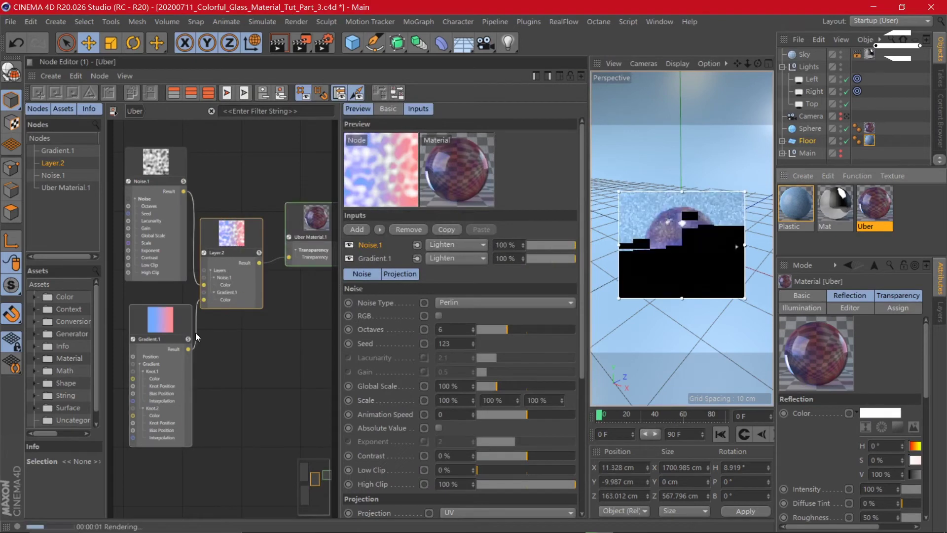
left_click(188, 319)
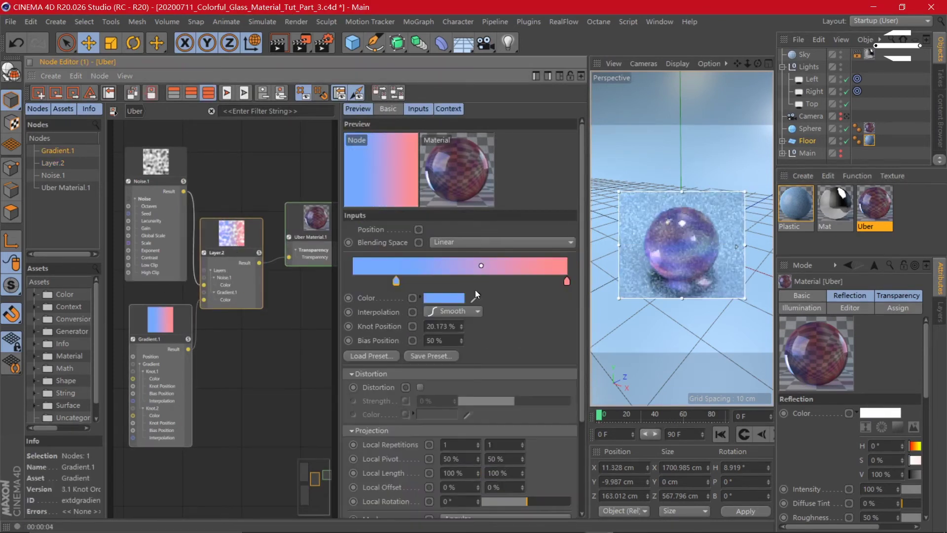
left_click_drag(397, 280, 323, 272)
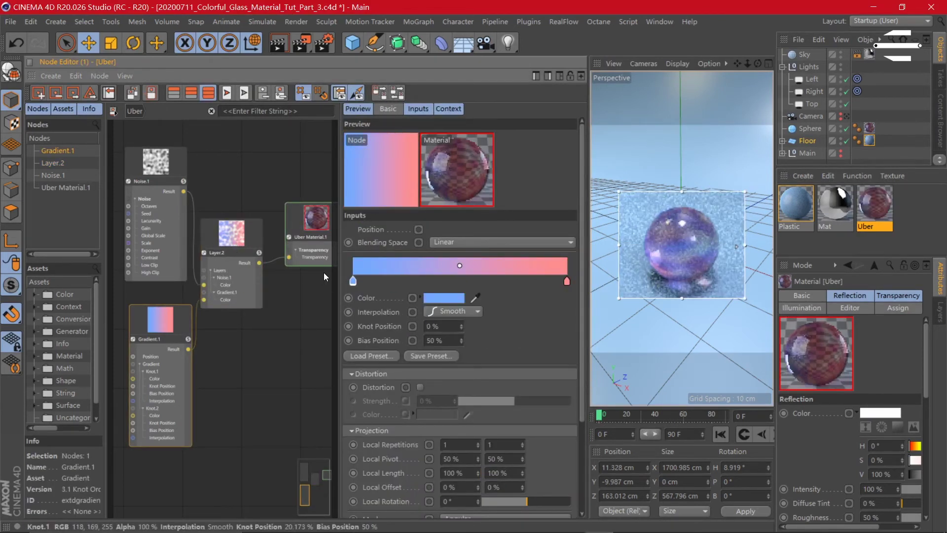
Widen the node graph area and move the Gradient node farther away from the Layer node
left_click_drag(341, 262, 411, 294)
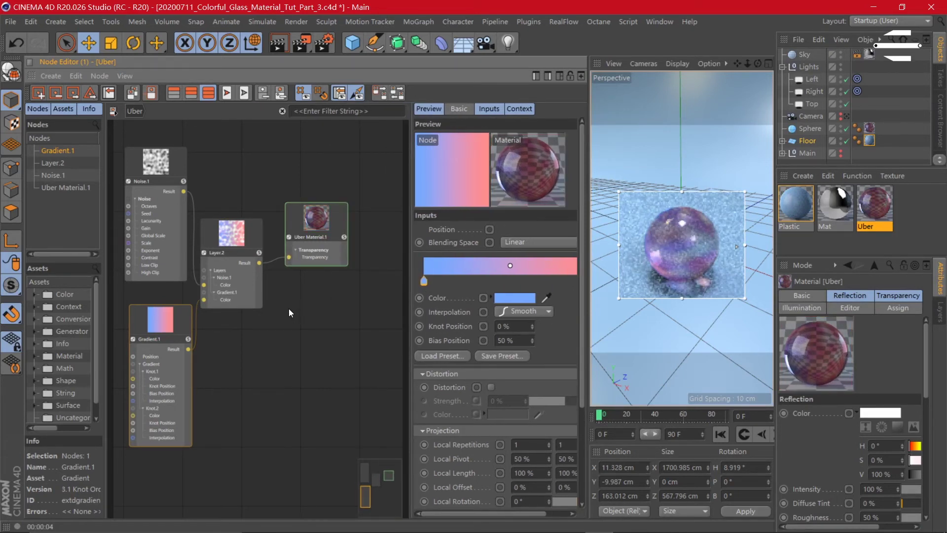
scroll(288, 308, "down", 2)
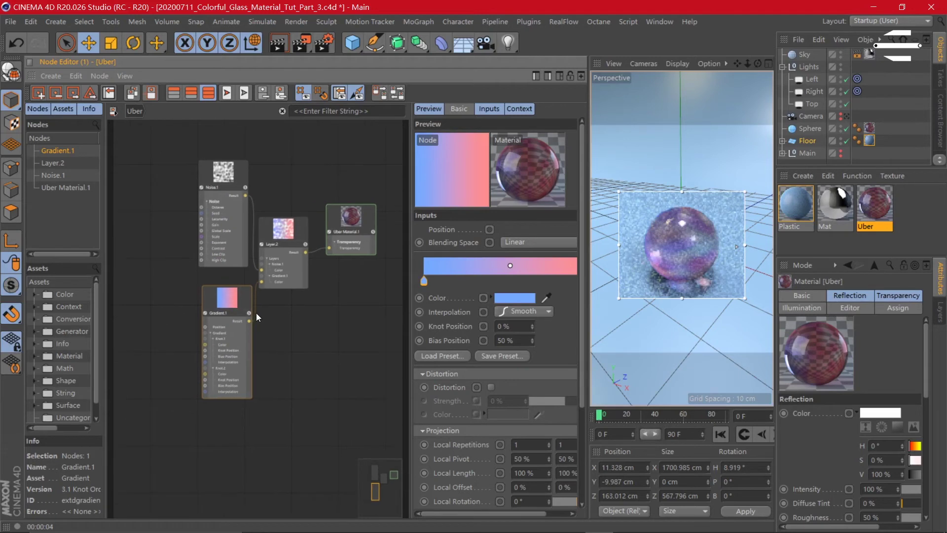
left_click_drag(230, 301, 209, 304)
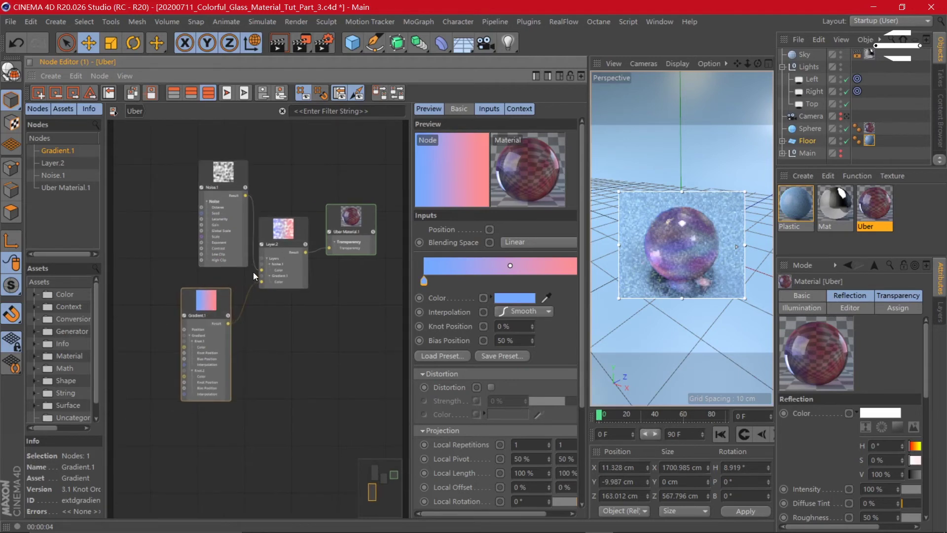
left_click(284, 311)
double_click(283, 311)
type("blend")
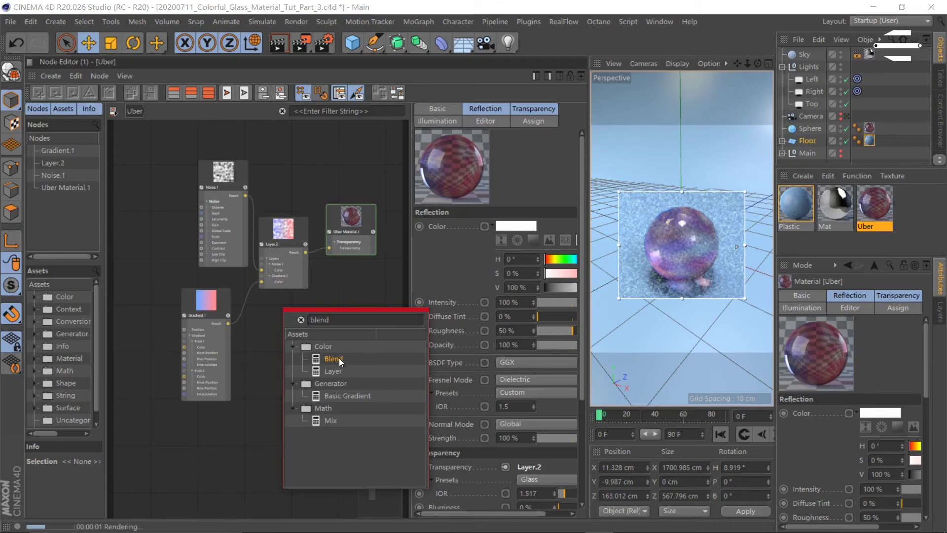
key("Return")
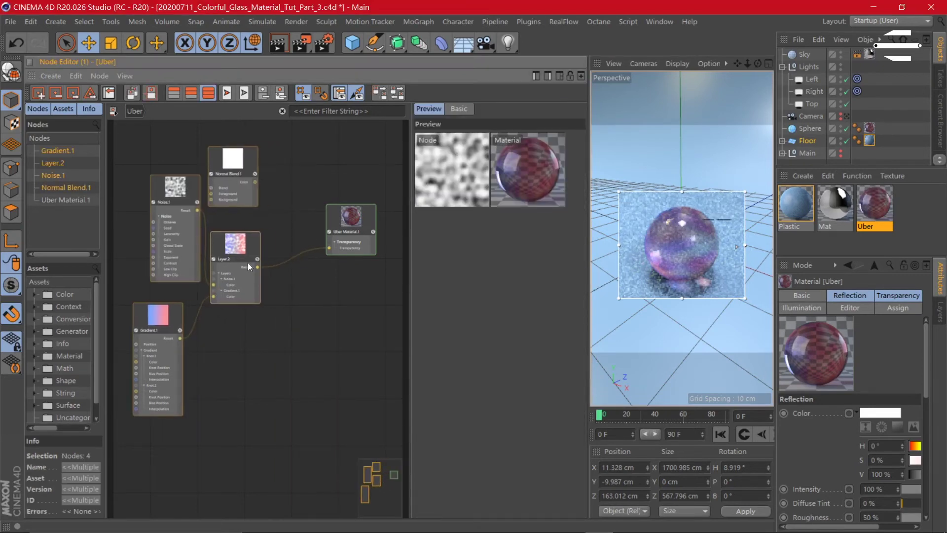
left_click(279, 164)
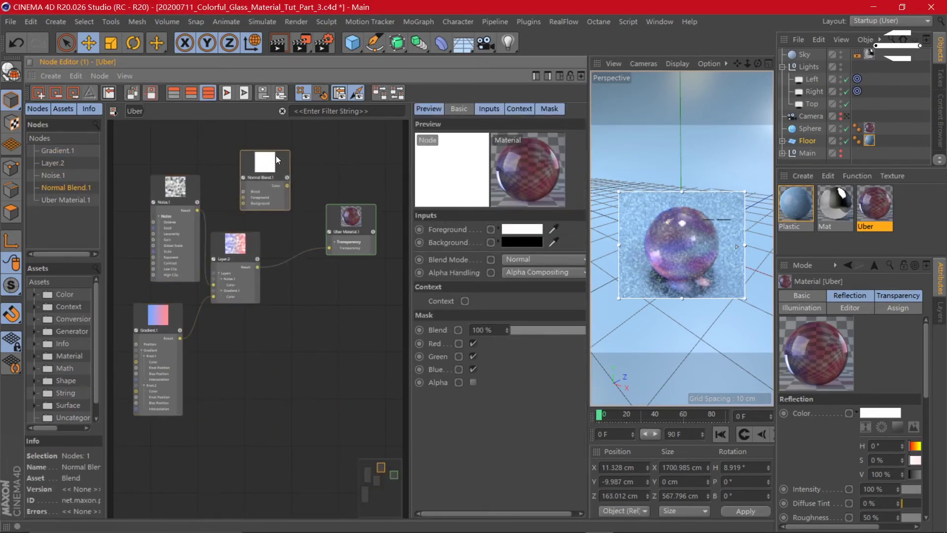
key("Delete")
Show the Noise node's settings
left_click(175, 198)
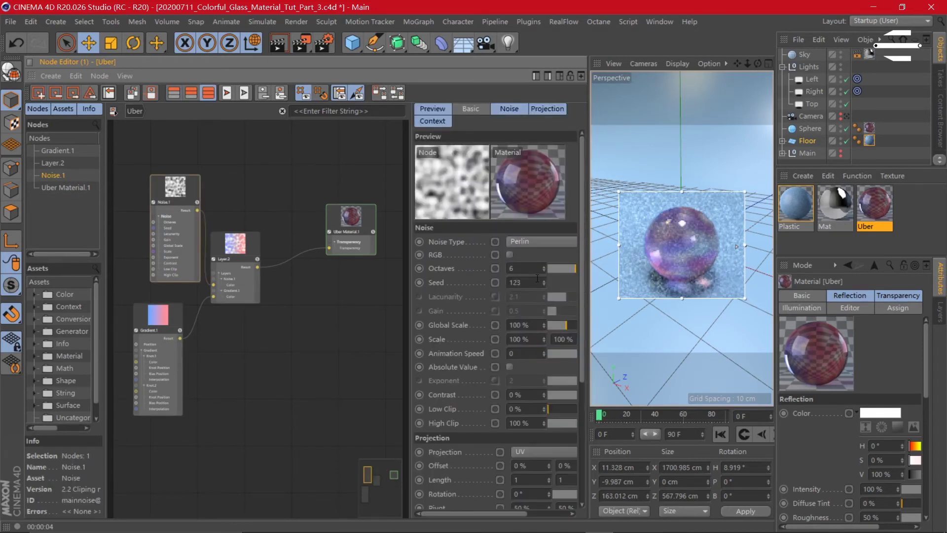
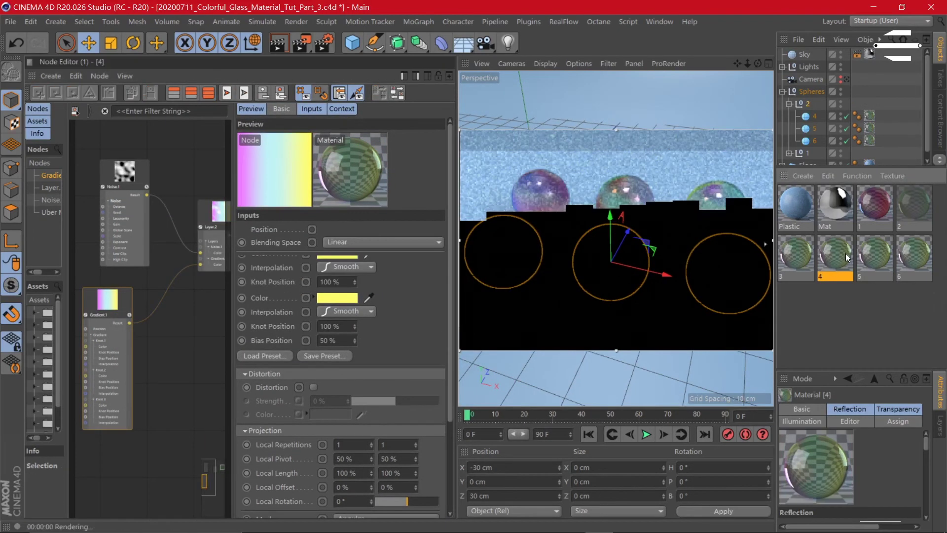
Work through the gradients of the duplicated glass materials and open the color of the middle knot in material 2's gradient
left_click(111, 296)
left_click(872, 282)
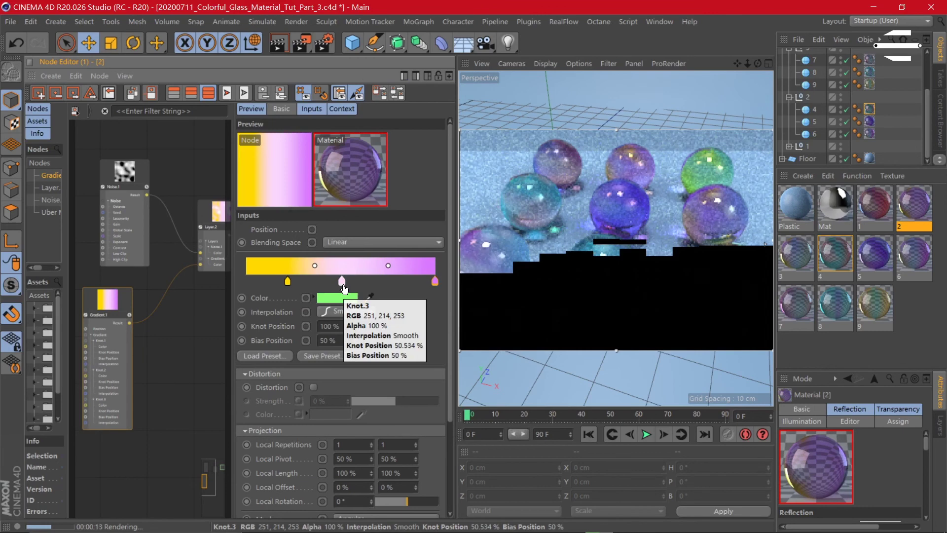
double_click(342, 281)
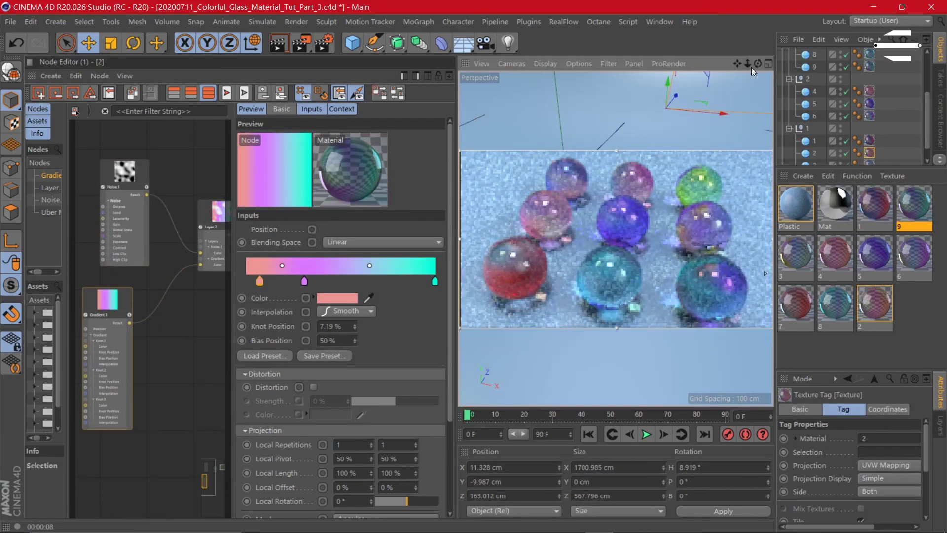
Spread the two outer columns of spheres apart, setting the X position of spheres 7, 4 and 1 to 35 cm
left_click(815, 67)
left_click(815, 115, "ctrl")
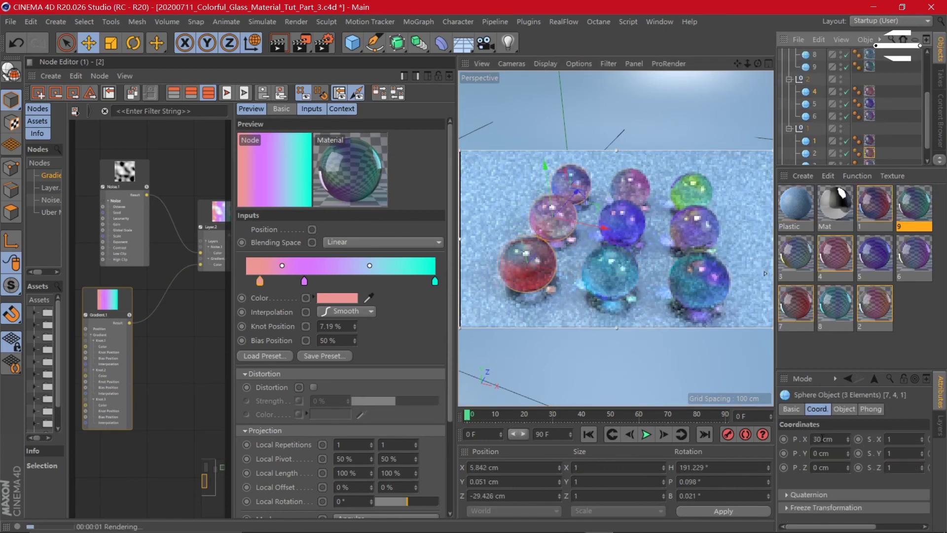
scroll(814, 129, "down", 1)
left_click(814, 146, "ctrl")
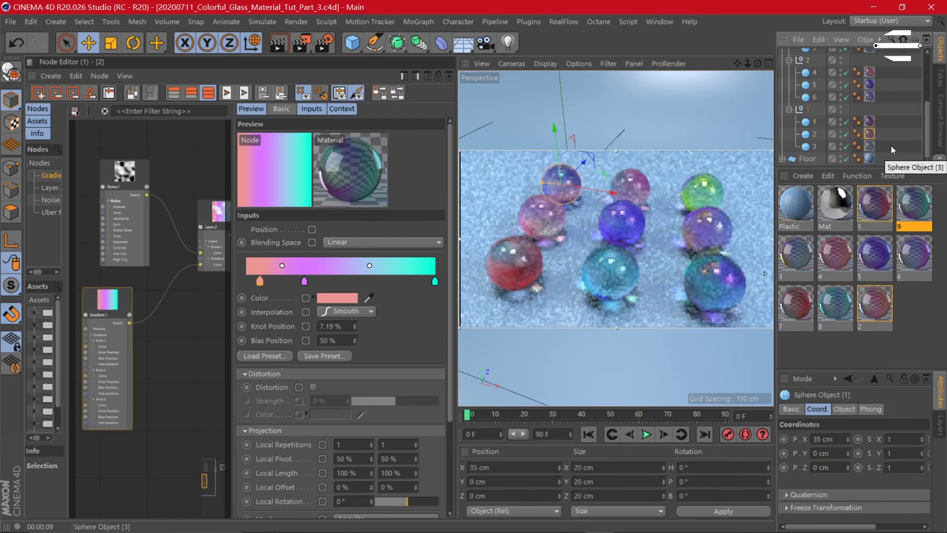
left_click(873, 203)
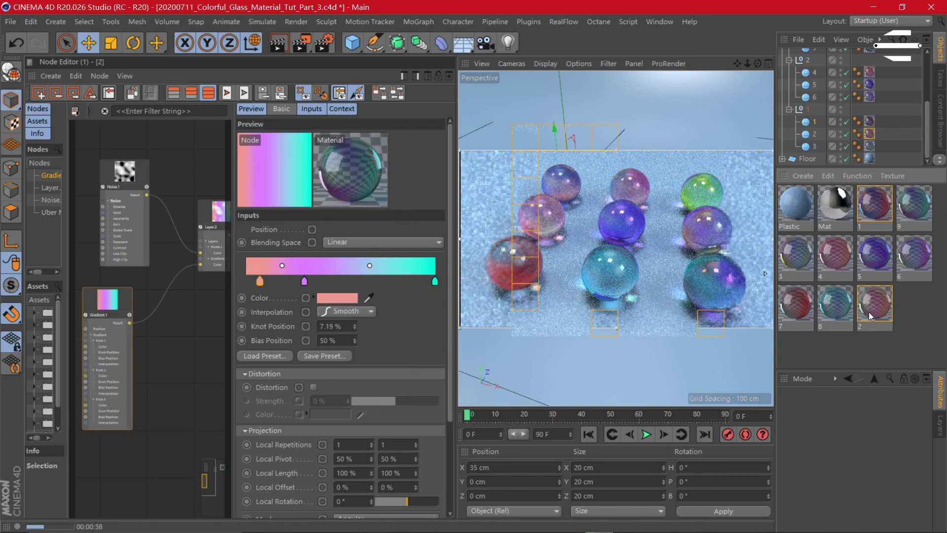